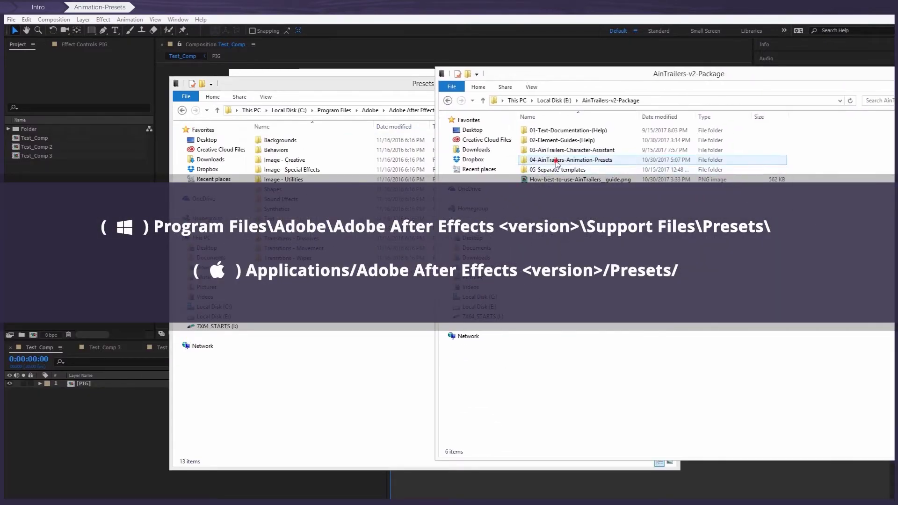
- Copy the 04-AinTrailers-Animation-Presets folder into After Effects CC 2017's Support Files\Presets folder
{"action": "left_click_drag", "start_coordinate": [571, 160], "coordinate": [363, 311]}
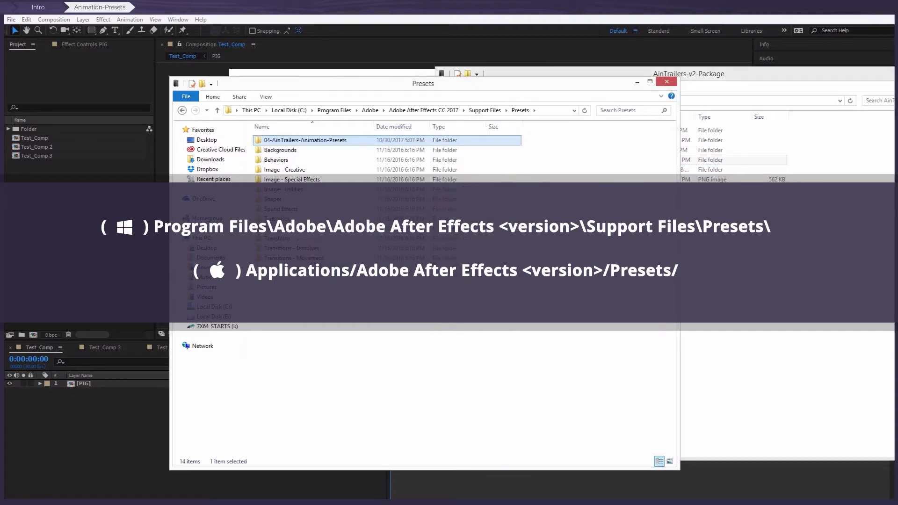
- Move the Explorer windows aside and refresh the Effects & Presets list
{"action": "left_click", "coordinate": [715, 76]}
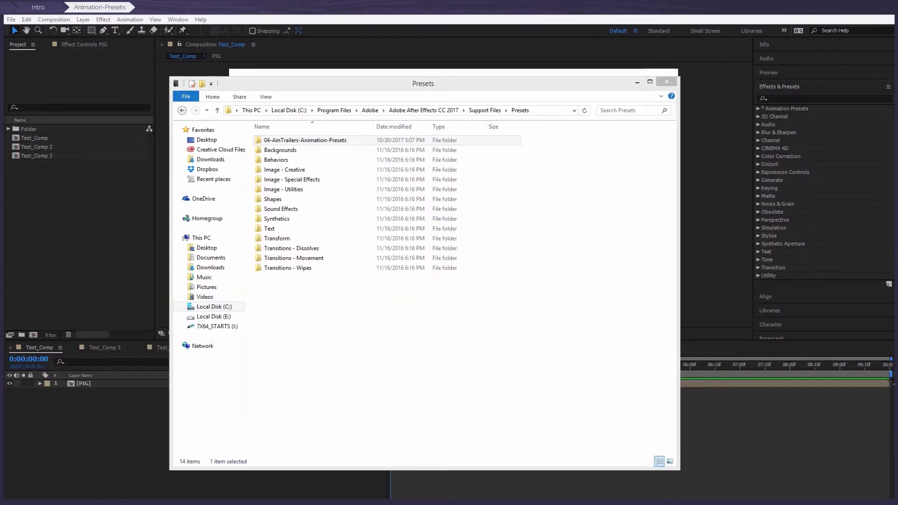
{"action": "left_click_drag", "start_coordinate": [379, 83], "coordinate": [10, 84]}
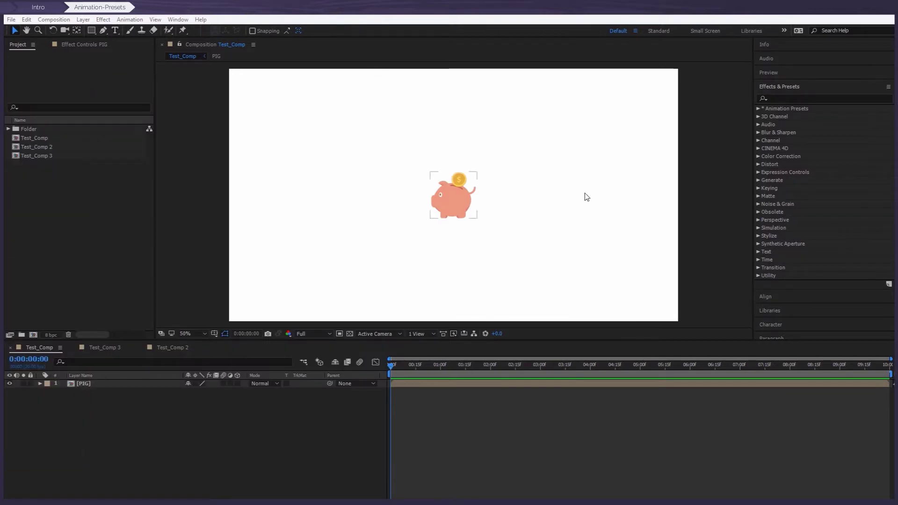
{"action": "left_click", "coordinate": [384, 18]}
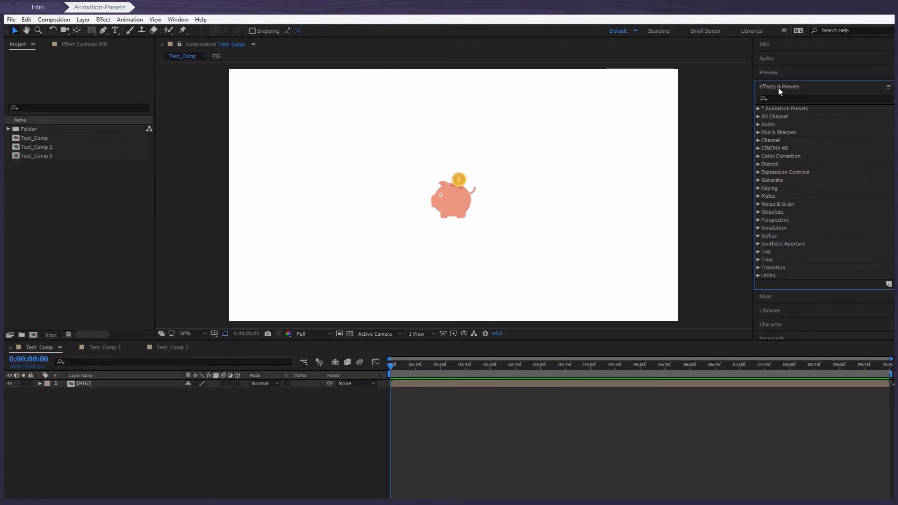
{"action": "left_click", "coordinate": [888, 87]}
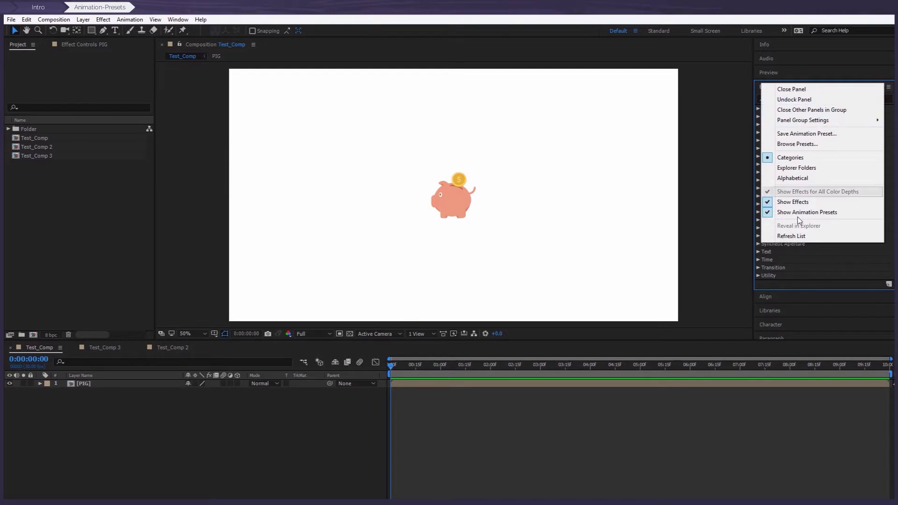
{"action": "left_click", "coordinate": [801, 235]}
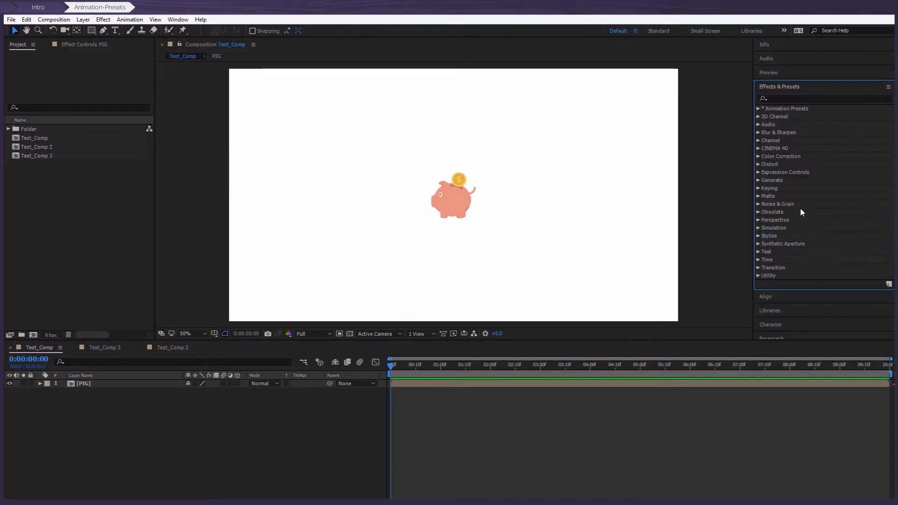
- Expand Animation Presets > 04-AinTrailers-Animation-Presets to show its four groups, and restore the package window
{"action": "left_click", "coordinate": [758, 109]}
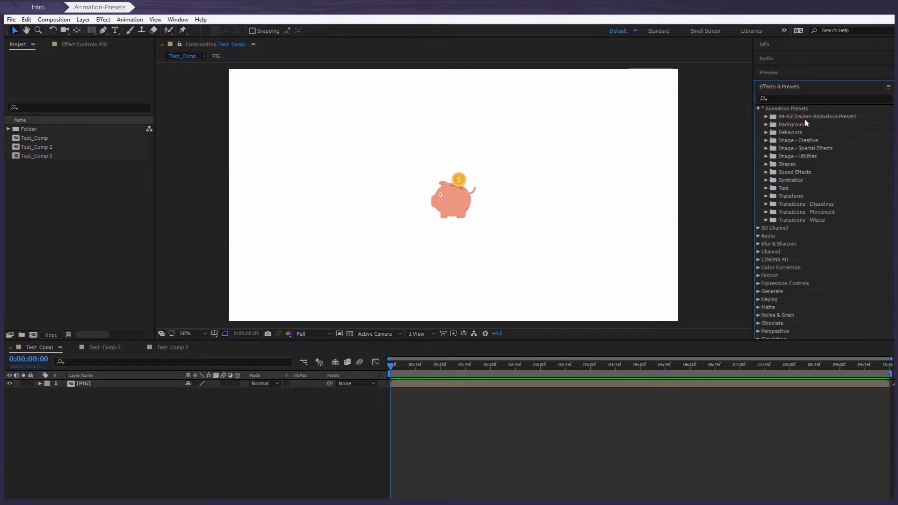
{"action": "left_click", "coordinate": [765, 117]}
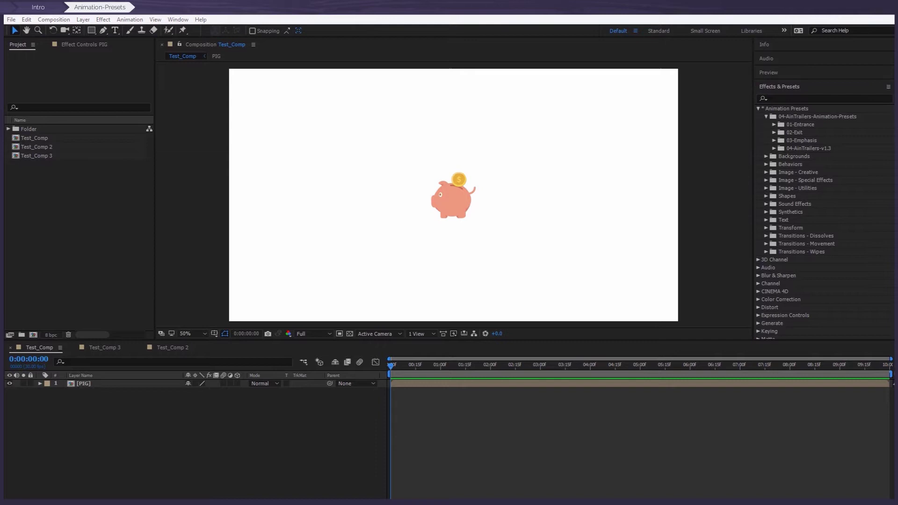
{"action": "left_click_drag", "start_coordinate": [0, 53], "coordinate": [459, 76]}
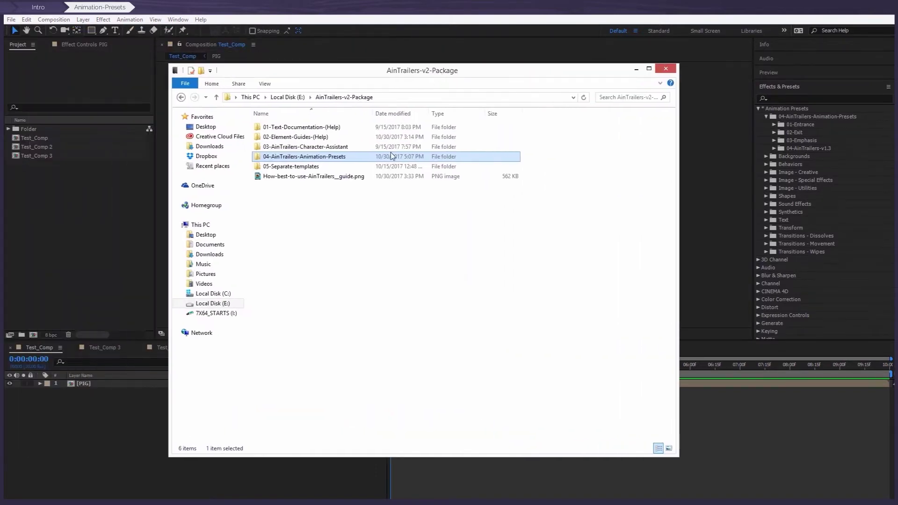
- Open index.html from 02-Element-Guides-(Help) > 20-Gif-Preview__Animation-Presets in Chrome
{"action": "left_click", "coordinate": [339, 215]}
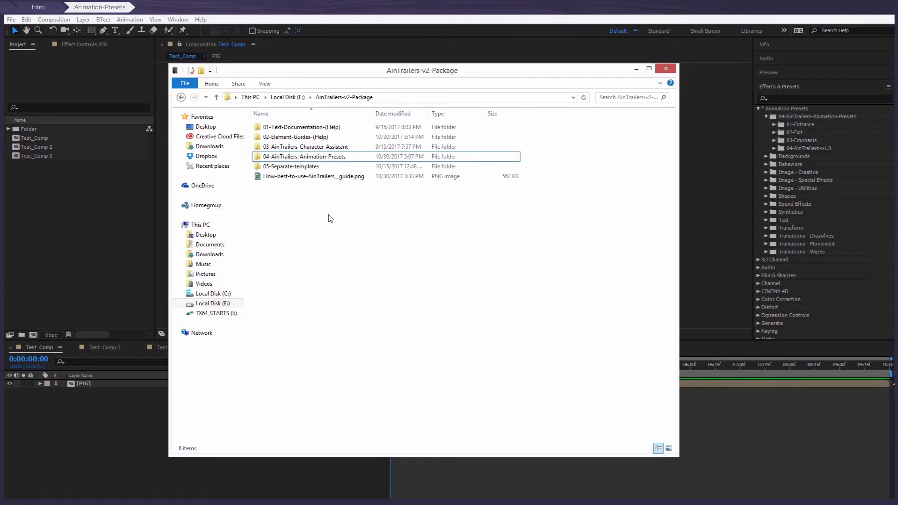
{"action": "double_click", "coordinate": [294, 136]}
{"action": "left_click", "coordinate": [420, 183]}
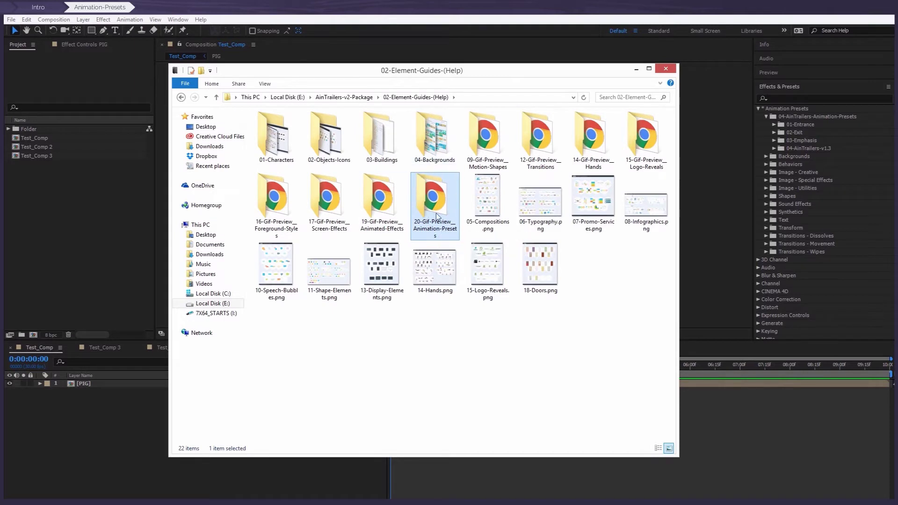
{"action": "double_click", "coordinate": [435, 212]}
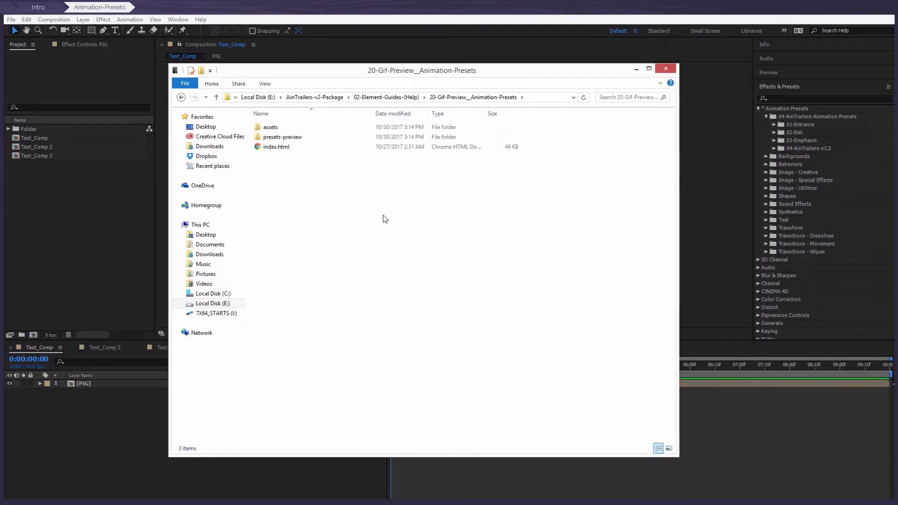
{"action": "double_click", "coordinate": [273, 147]}
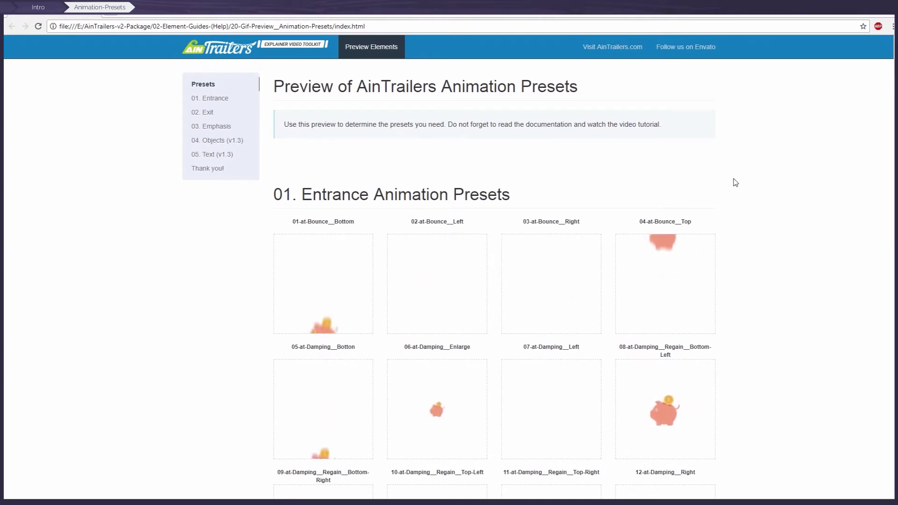
- Scroll through the 01. Entrance Animation Presets GIF previews, then close Chrome
{"action": "scroll", "coordinate": [734, 182], "scroll_direction": "down", "scroll_amount": 2}
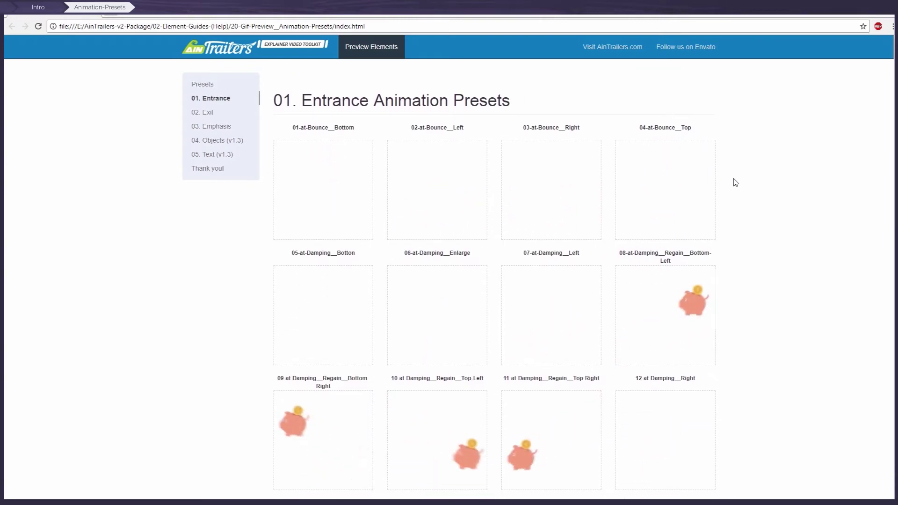
{"action": "scroll", "coordinate": [735, 182], "scroll_direction": "down", "scroll_amount": 4}
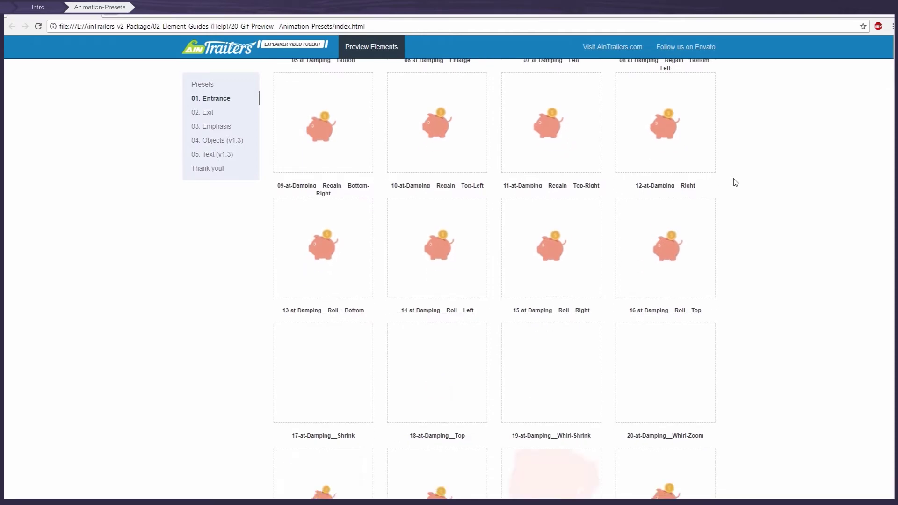
{"action": "scroll", "coordinate": [735, 182], "scroll_direction": "down", "scroll_amount": 6}
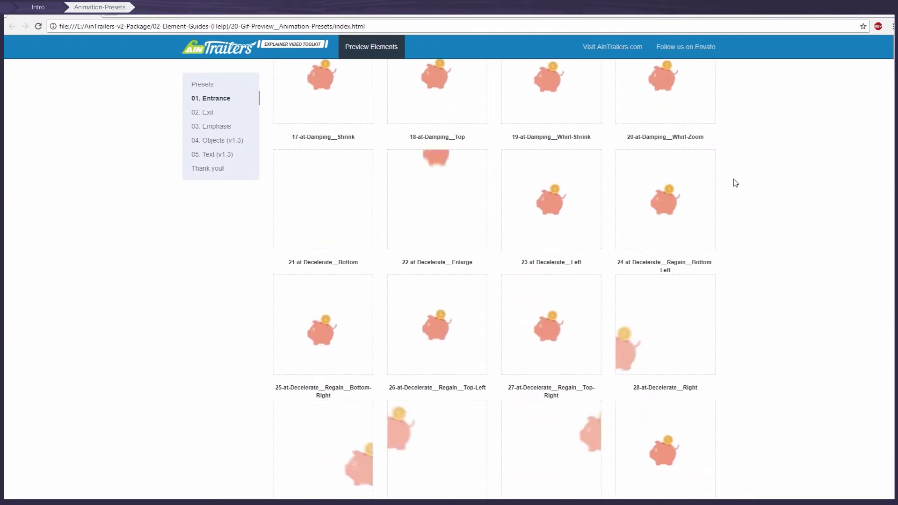
{"action": "scroll", "coordinate": [735, 182], "scroll_direction": "down", "scroll_amount": 8}
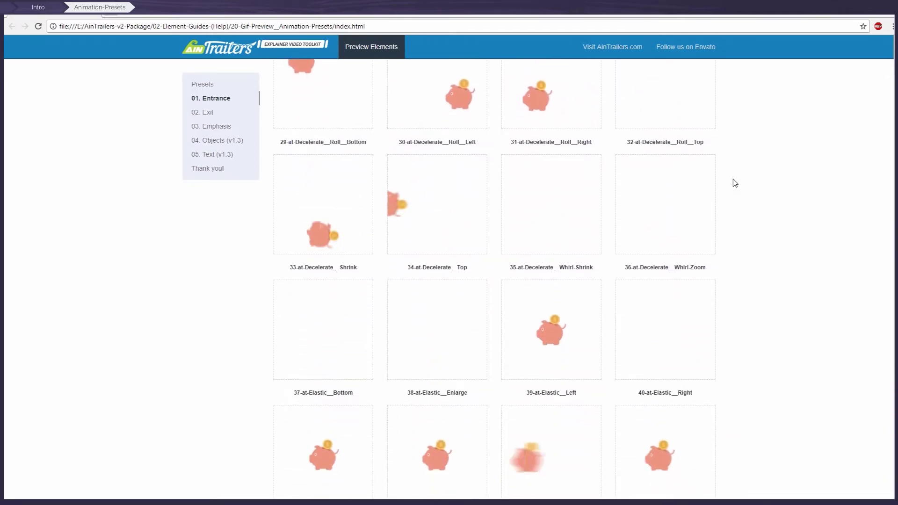
{"action": "scroll", "coordinate": [735, 183], "scroll_direction": "down", "scroll_amount": 8}
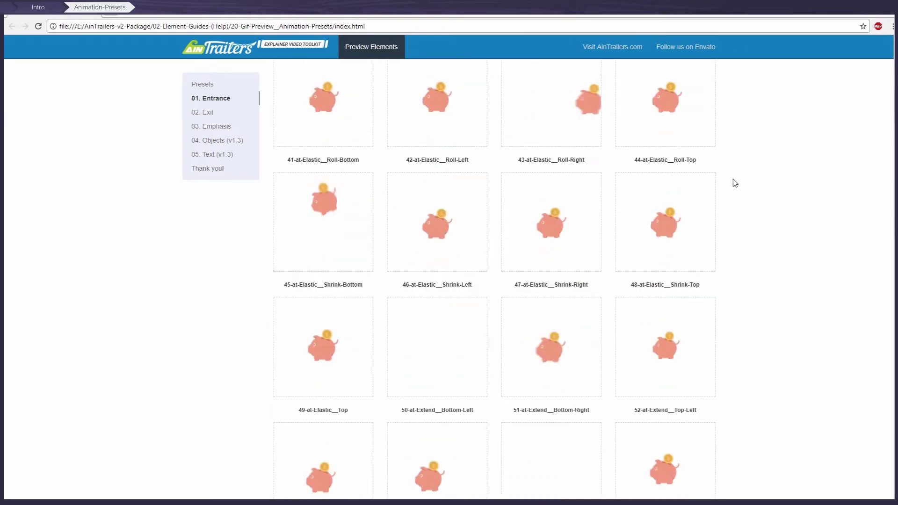
{"action": "scroll", "coordinate": [734, 182], "scroll_direction": "down", "scroll_amount": 9}
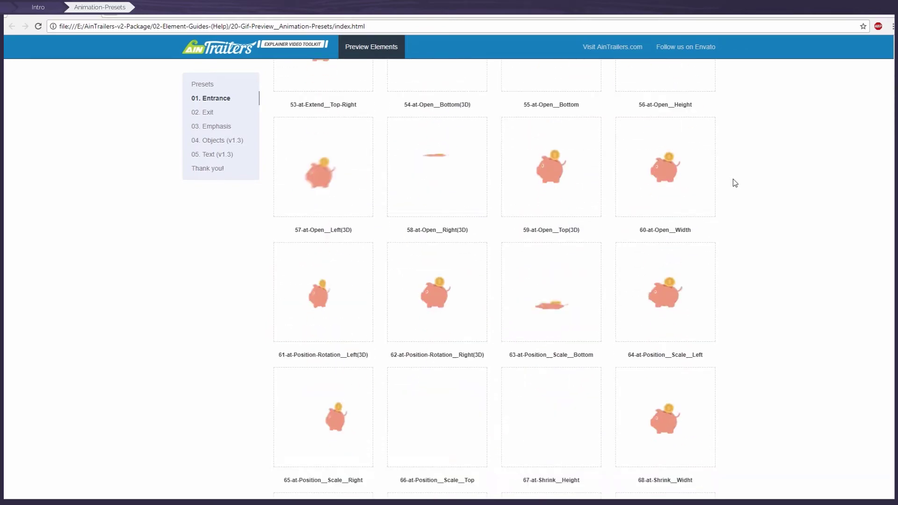
{"action": "scroll", "coordinate": [735, 183], "scroll_direction": "down", "scroll_amount": 3}
{"action": "key", "text": "alt+F4"}
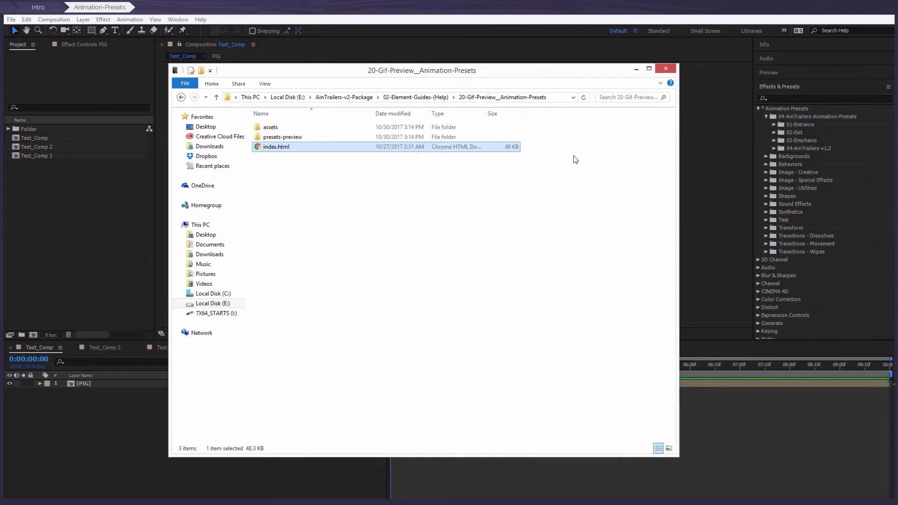
- Return to After Effects, select the PIG layer and set the time to 0:00:00:15
{"action": "key", "text": "alt+F4"}
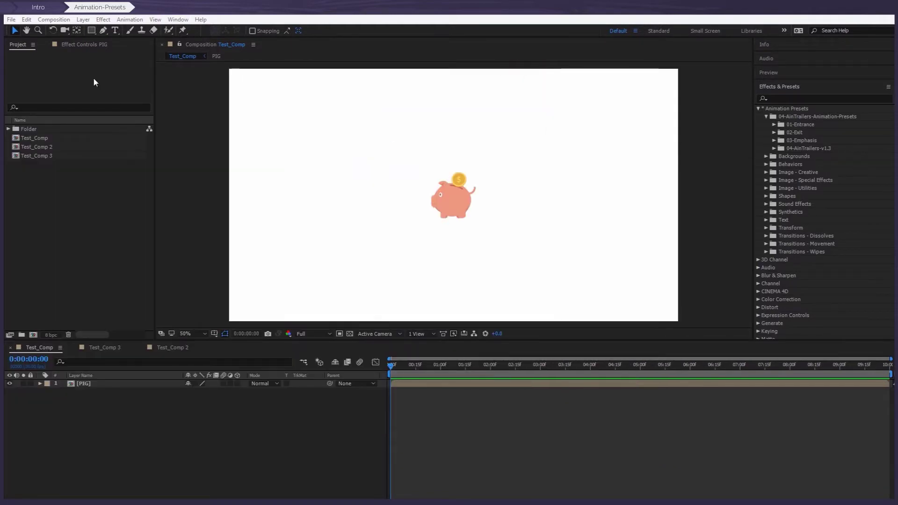
{"action": "left_click", "coordinate": [401, 15]}
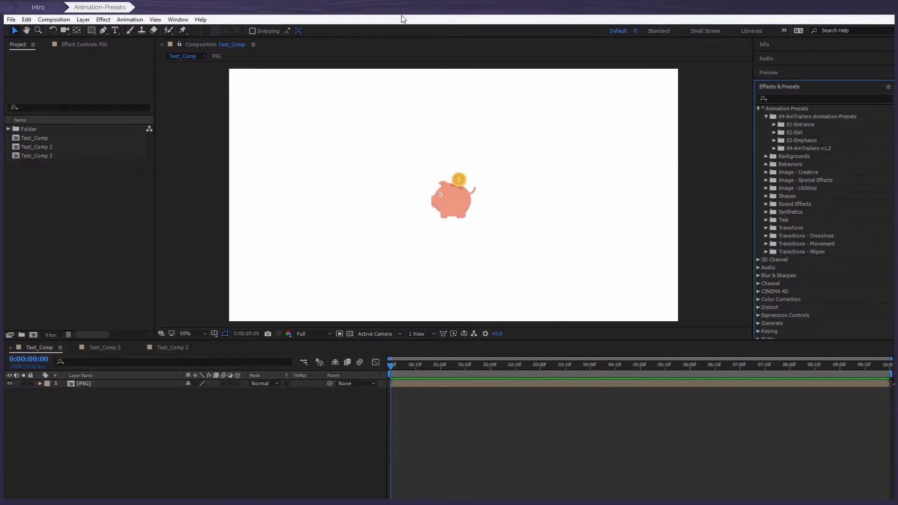
{"action": "left_click", "coordinate": [452, 195]}
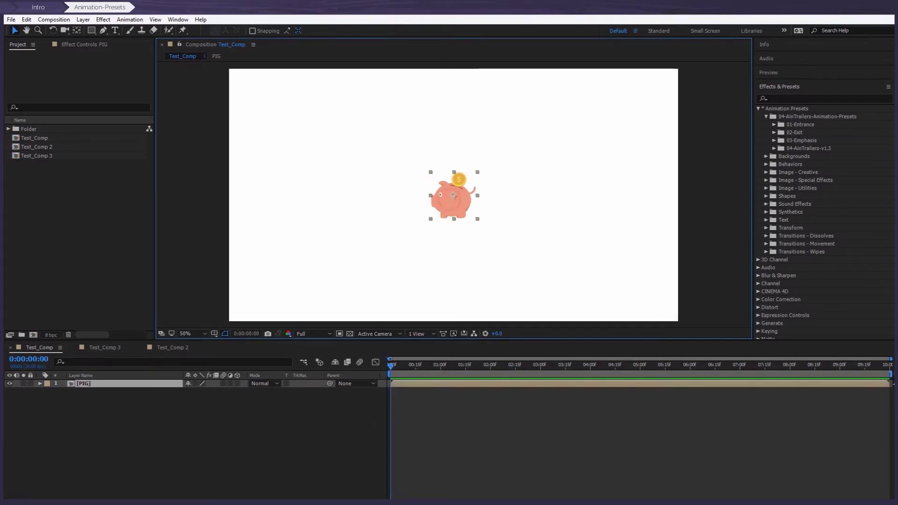
{"action": "left_click_drag", "start_coordinate": [405, 366], "coordinate": [416, 365]}
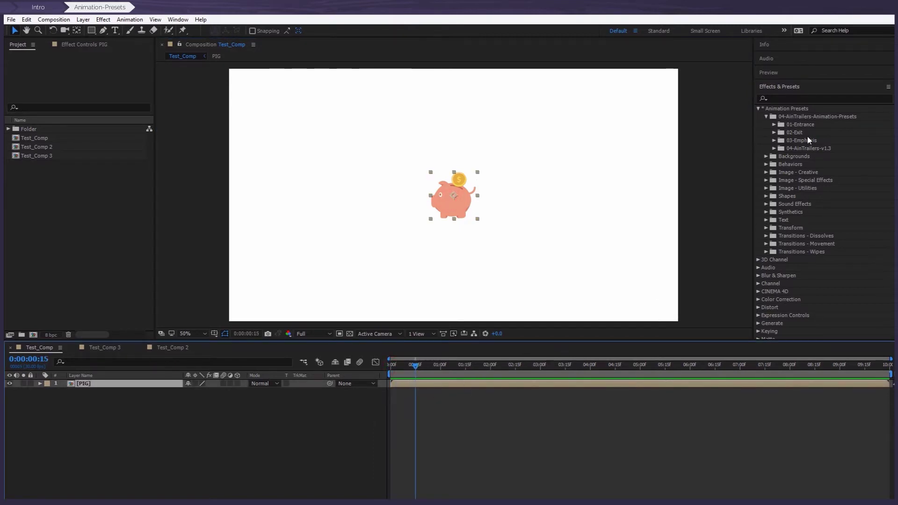
- Apply the at-Bounce__Bottom preset from 01-Entrance to PIG and scrub to check it
{"action": "left_click", "coordinate": [773, 125]}
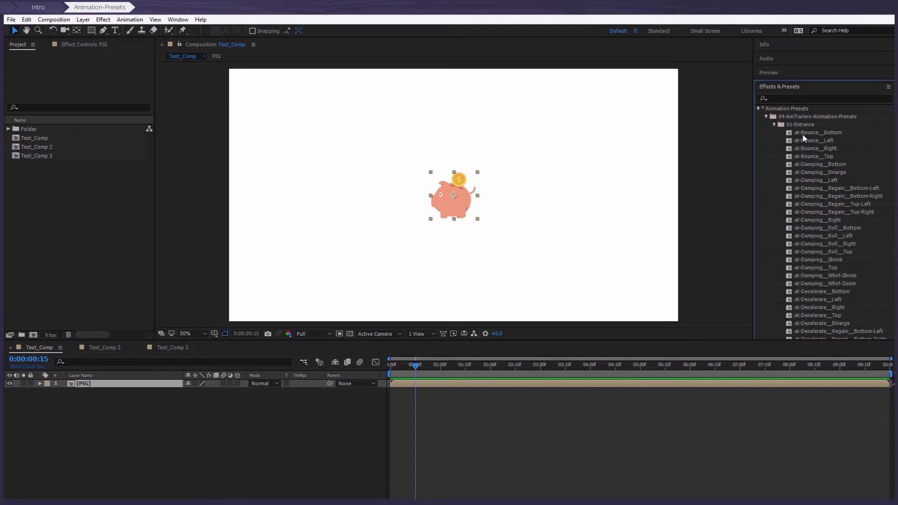
{"action": "left_click_drag", "start_coordinate": [816, 133], "coordinate": [470, 208]}
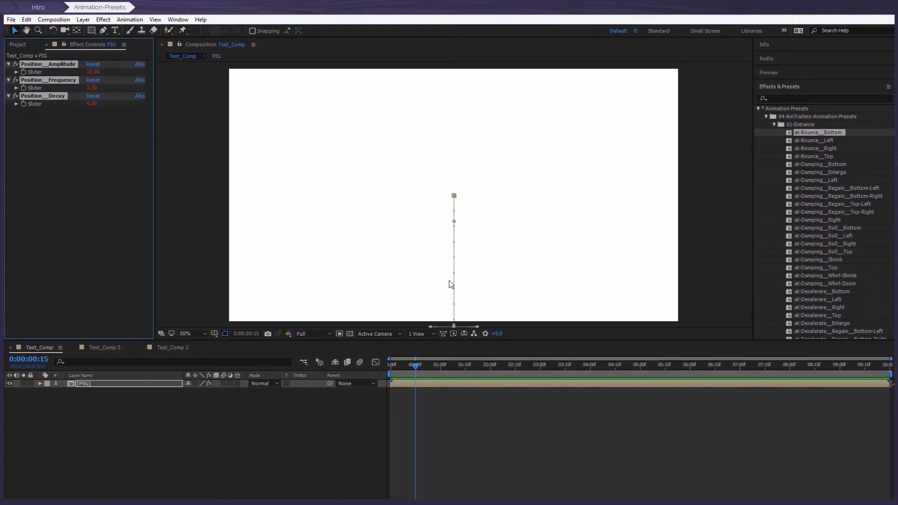
{"action": "left_click_drag", "start_coordinate": [419, 369], "coordinate": [517, 368]}
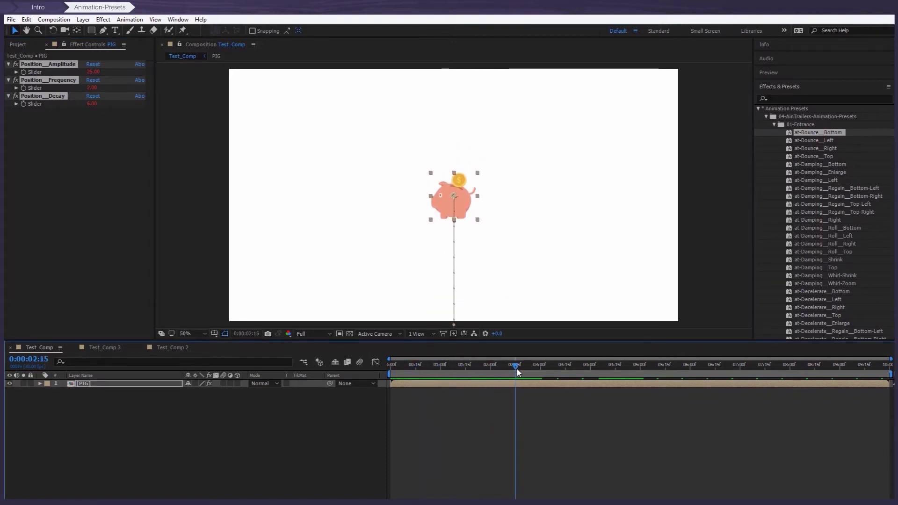
- Apply the at-Jingle emphasis preset to PIG at 3 seconds and scrub through it
{"action": "left_click", "coordinate": [773, 124]}
{"action": "left_click", "coordinate": [774, 141]}
{"action": "mouse_move", "coordinate": [553, 369]}
{"action": "left_mouse_down"}
{"action": "mouse_move", "coordinate": [503, 369]}
{"action": "mouse_move", "coordinate": [540, 368]}
{"action": "left_mouse_up"}
{"action": "left_click_drag", "start_coordinate": [804, 251], "coordinate": [460, 201]}
{"action": "left_click", "coordinate": [556, 369]}
{"action": "left_click_drag", "start_coordinate": [565, 370], "coordinate": [616, 372]}
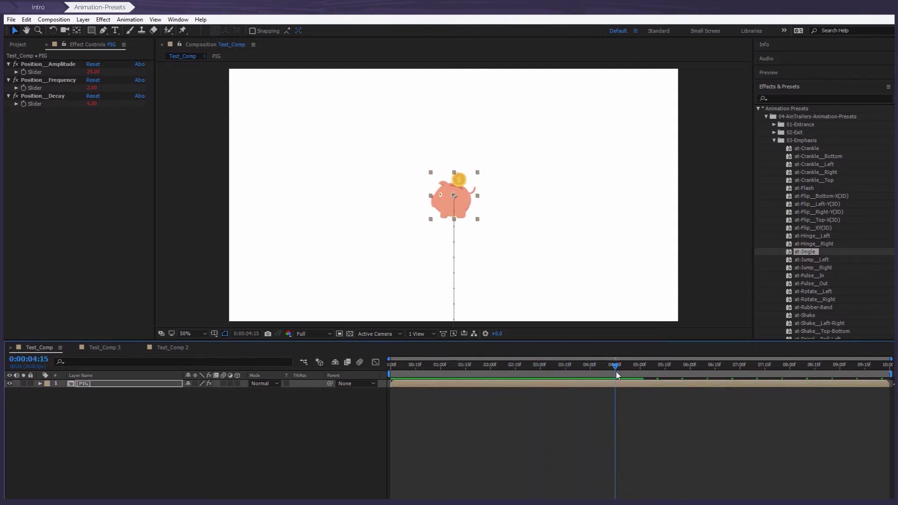
- Apply the at-Damping__Enlarge exit preset to PIG at 5 seconds
{"action": "left_click", "coordinate": [774, 141]}
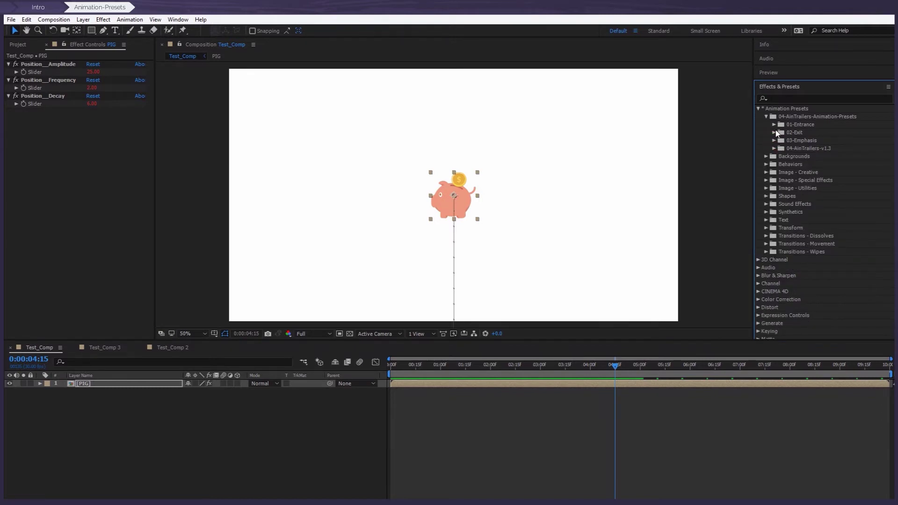
{"action": "left_click", "coordinate": [774, 132]}
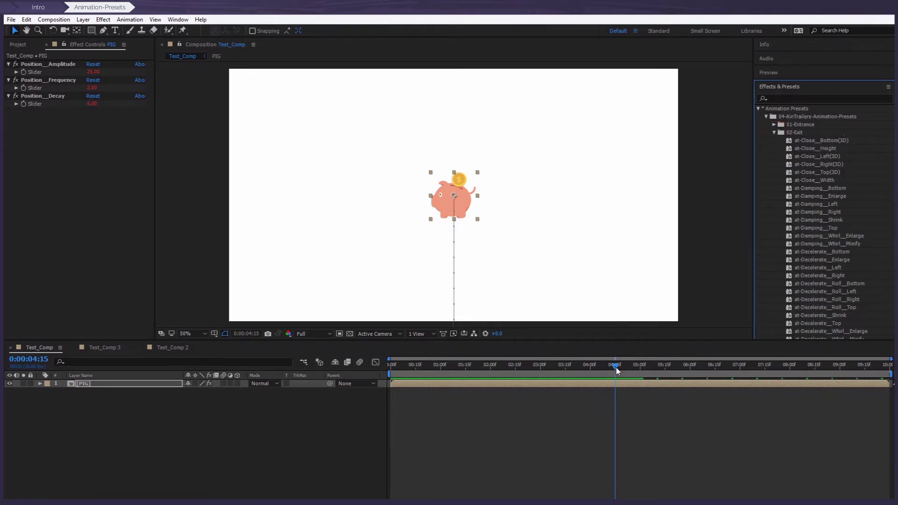
{"action": "left_click_drag", "start_coordinate": [616, 371], "coordinate": [640, 367]}
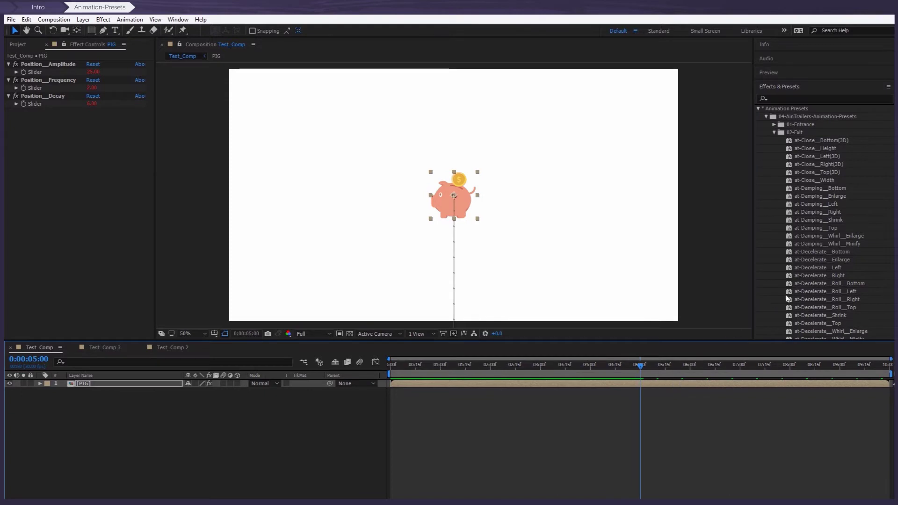
{"action": "left_click_drag", "start_coordinate": [816, 196], "coordinate": [748, 366]}
{"action": "left_click", "coordinate": [645, 365]}
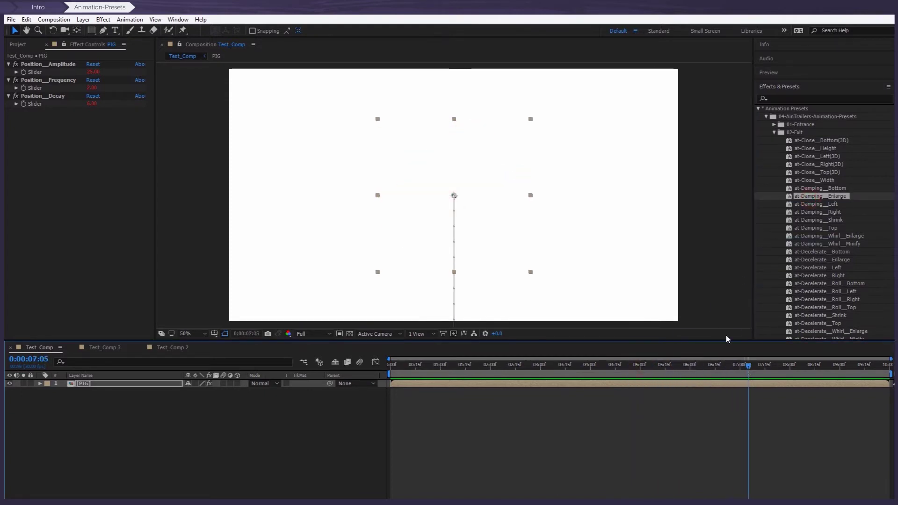
- End the work area at 0:00:07:05, preview the full animation, then scrub back through the exit
{"action": "key", "text": "n"}
{"action": "key", "text": "space"}
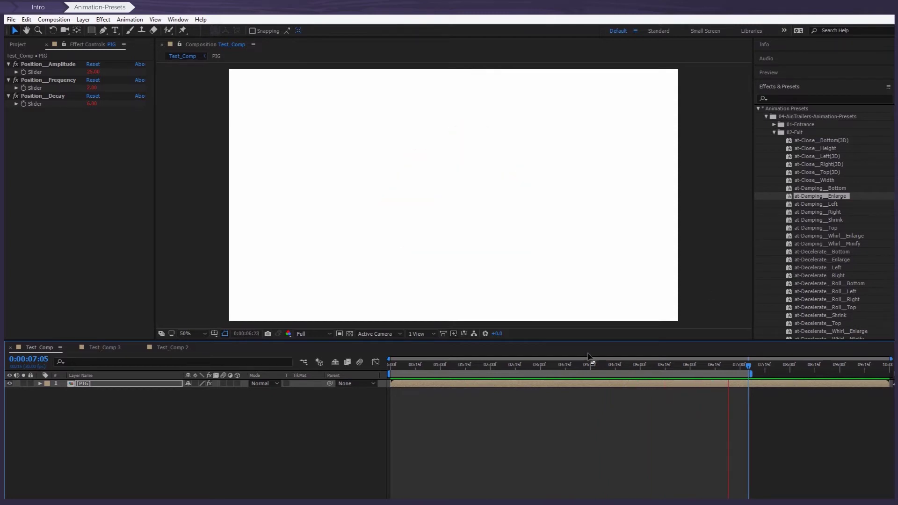
{"action": "left_click", "coordinate": [744, 364]}
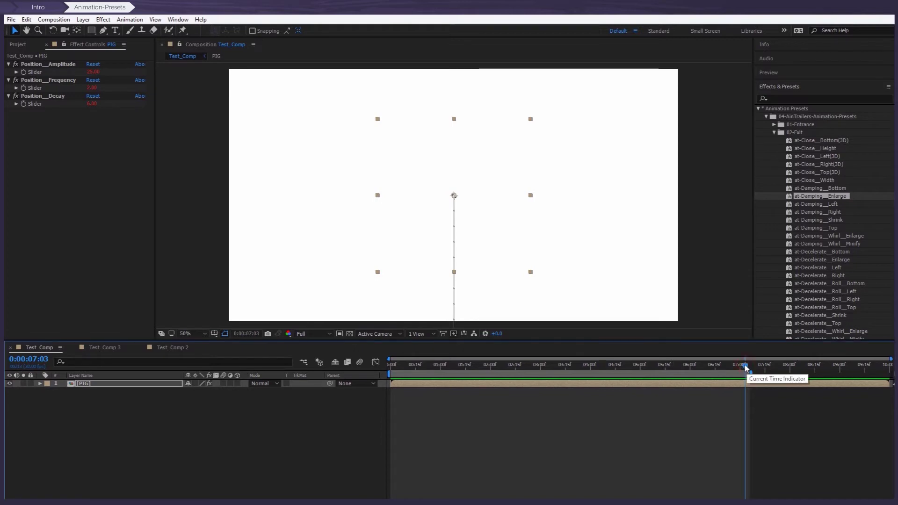
{"action": "left_click_drag", "start_coordinate": [744, 364], "coordinate": [544, 365]}
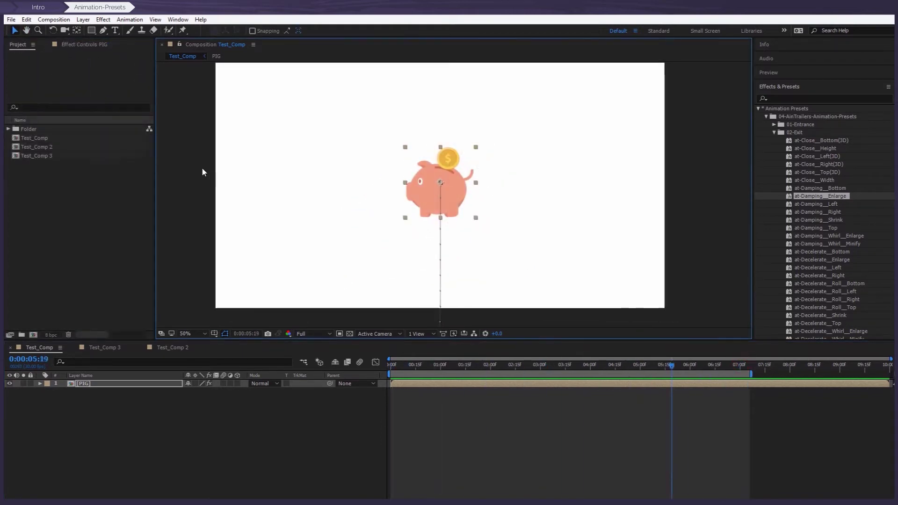
- Check Composition Settings without changes, deselect PIG, and start a new solid with Ctrl+Y
{"action": "right_click", "coordinate": [195, 162]}
{"action": "left_click", "coordinate": [231, 181]}
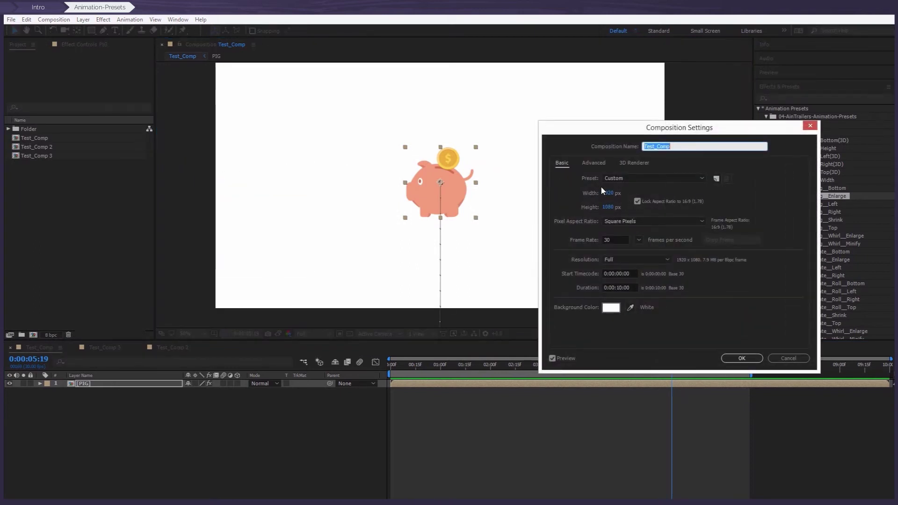
{"action": "left_click", "coordinate": [809, 125]}
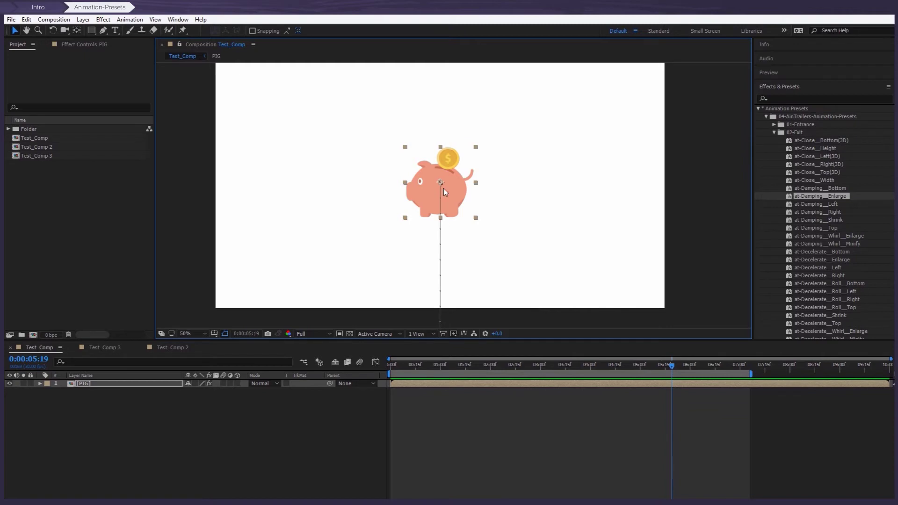
{"action": "left_click", "coordinate": [149, 417]}
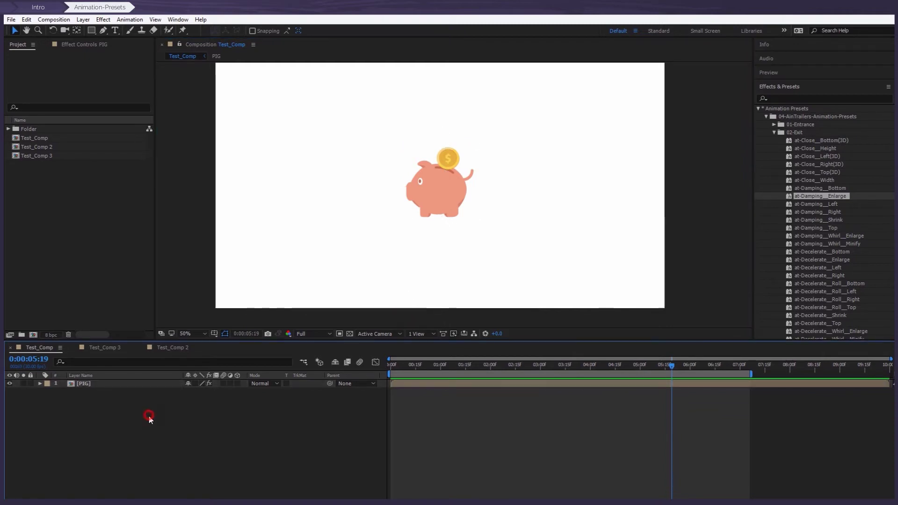
{"action": "key", "text": "ctrl+y"}
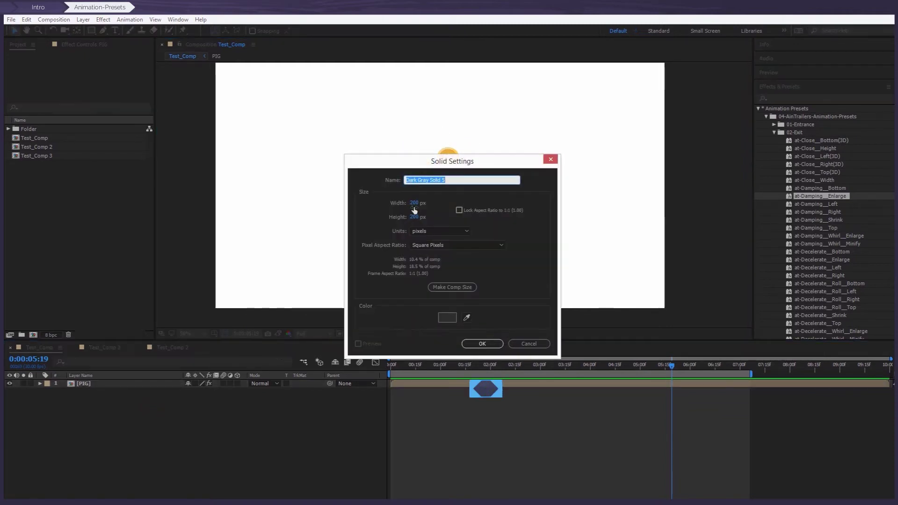
- Create the 200 × 200 dark gray solid, apply at-Damping__Enlarge to it, and scrub toward 7:00
{"action": "left_click", "coordinate": [495, 346]}
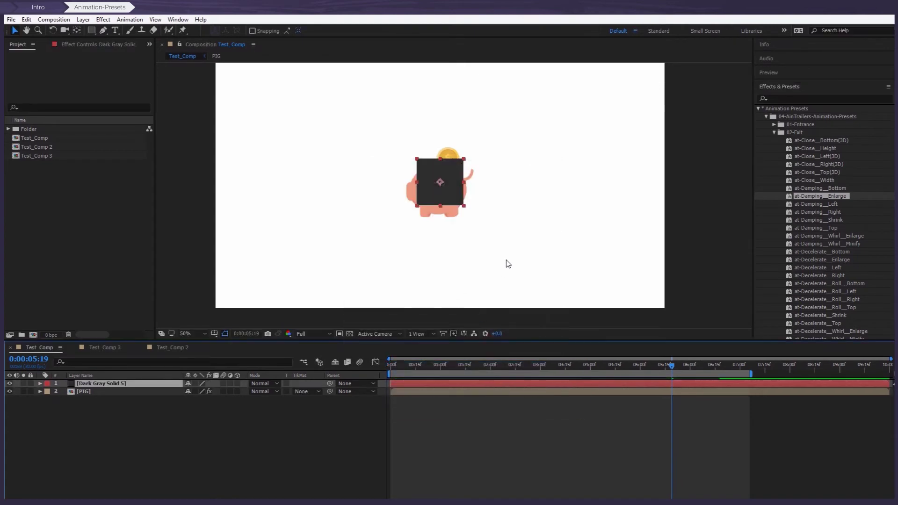
{"action": "left_click_drag", "start_coordinate": [816, 196], "coordinate": [435, 184]}
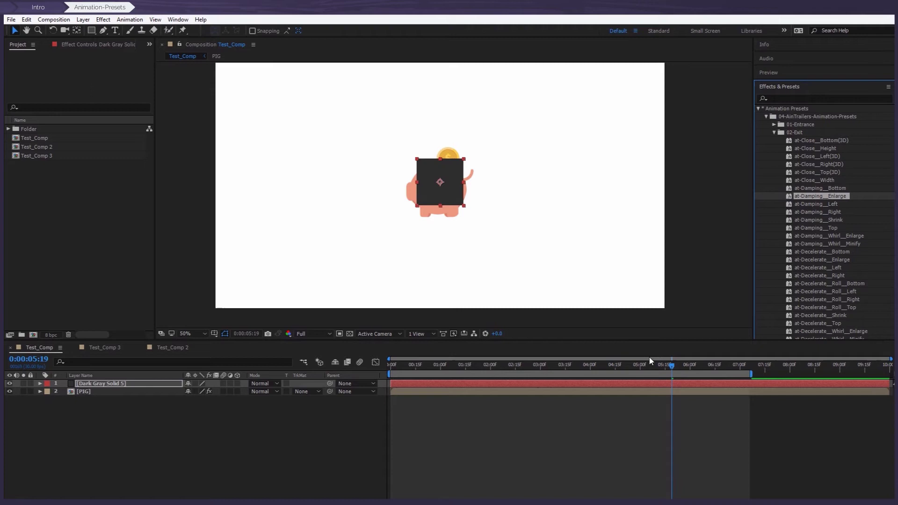
{"action": "left_click_drag", "start_coordinate": [672, 365], "coordinate": [738, 371]}
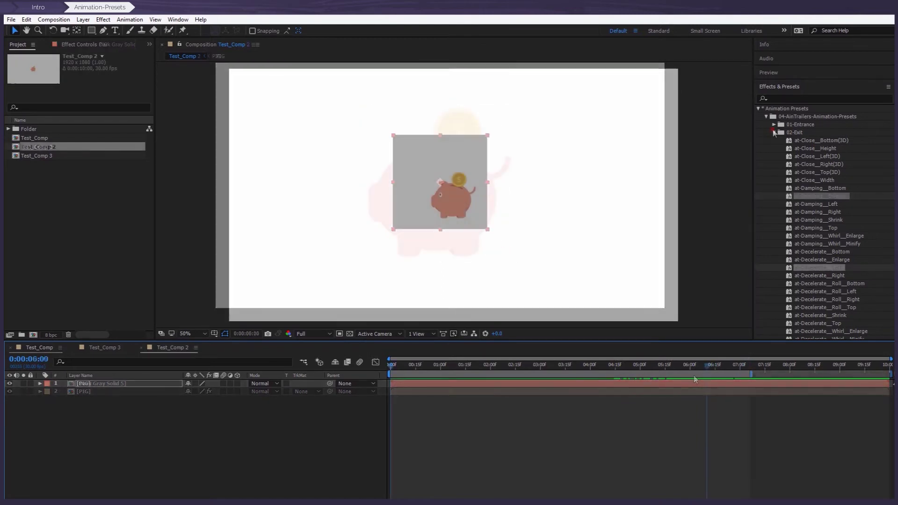
- Apply the at-Decelerate__Left entrance preset to PIG and scrub to preview it
{"action": "left_click", "coordinate": [773, 125]}
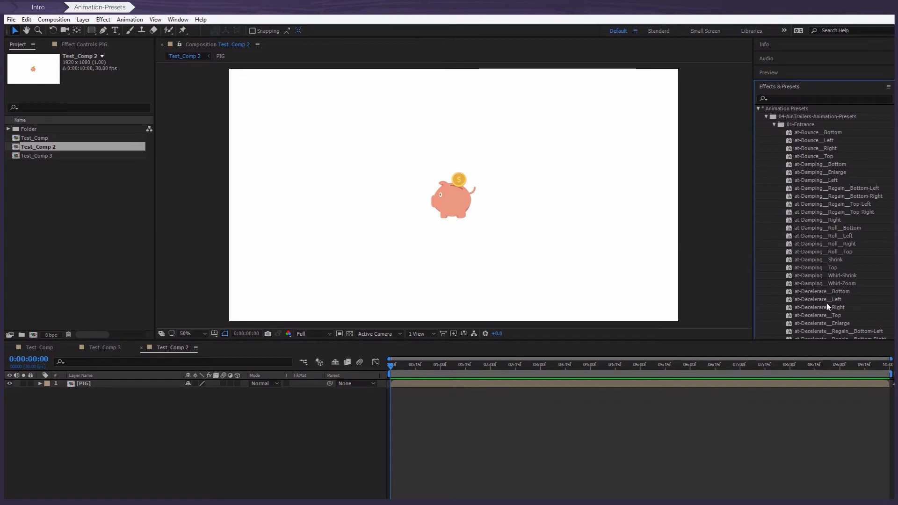
{"action": "left_click_drag", "start_coordinate": [826, 301], "coordinate": [482, 210]}
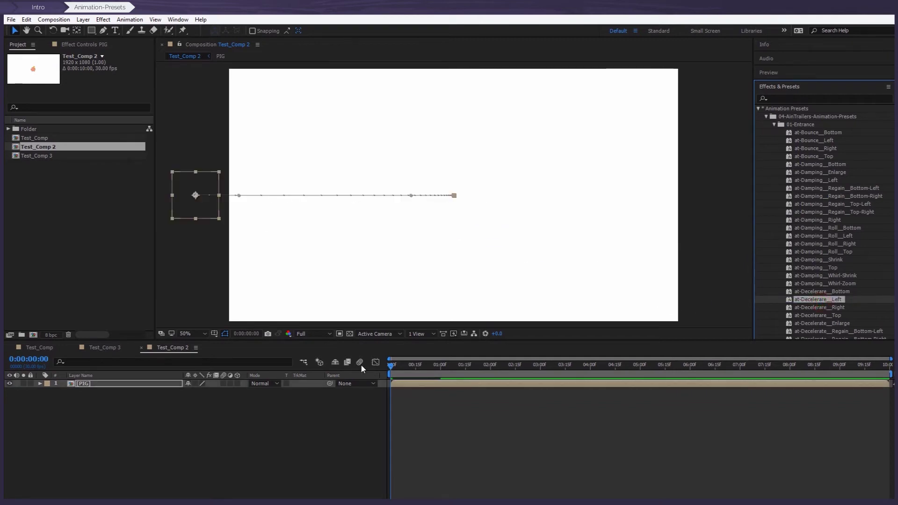
{"action": "left_click_drag", "start_coordinate": [391, 367], "coordinate": [456, 371]}
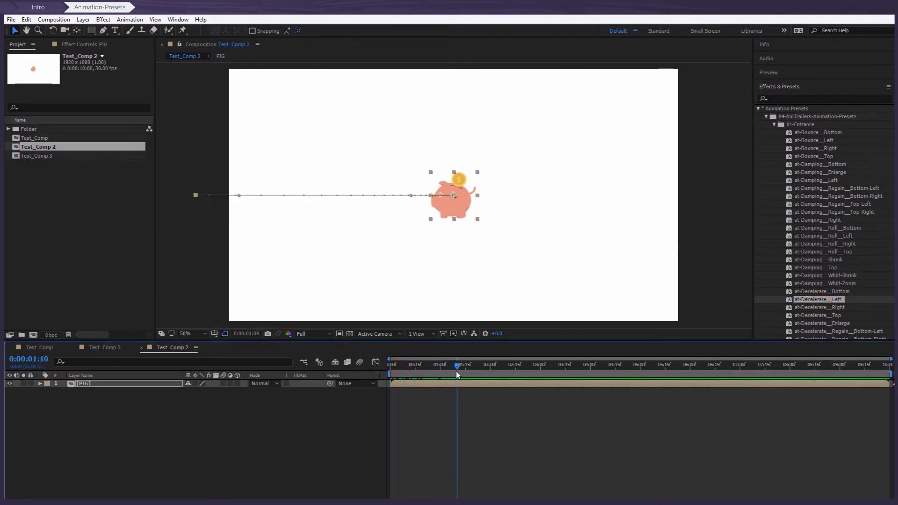
- Reveal PIG's Position keyframes and shift the whole motion path to the upper left, then preview
{"action": "left_click", "coordinate": [101, 382]}
{"action": "key", "text": "u"}
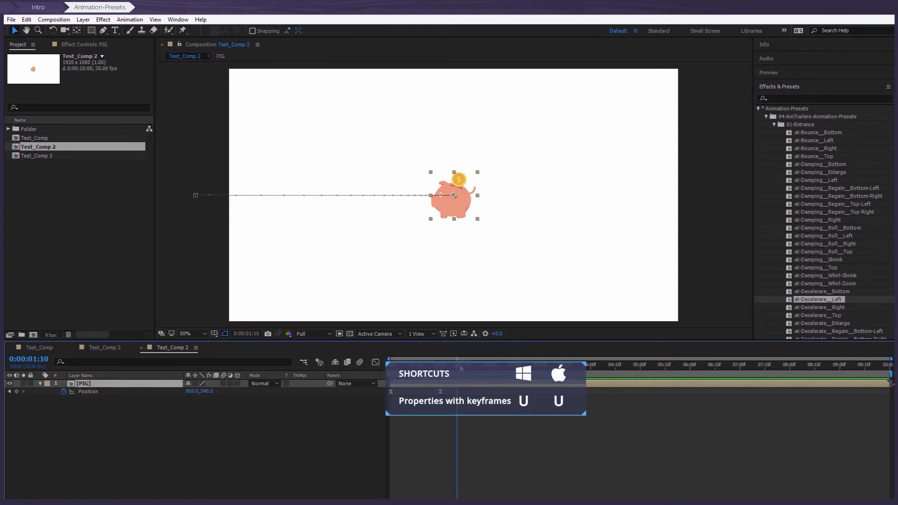
{"action": "left_click_drag", "start_coordinate": [461, 368], "coordinate": [441, 368]}
{"action": "left_click_drag", "start_coordinate": [451, 404], "coordinate": [379, 392]}
{"action": "left_click_drag", "start_coordinate": [451, 207], "coordinate": [302, 124]}
{"action": "left_click_drag", "start_coordinate": [442, 371], "coordinate": [519, 372]}
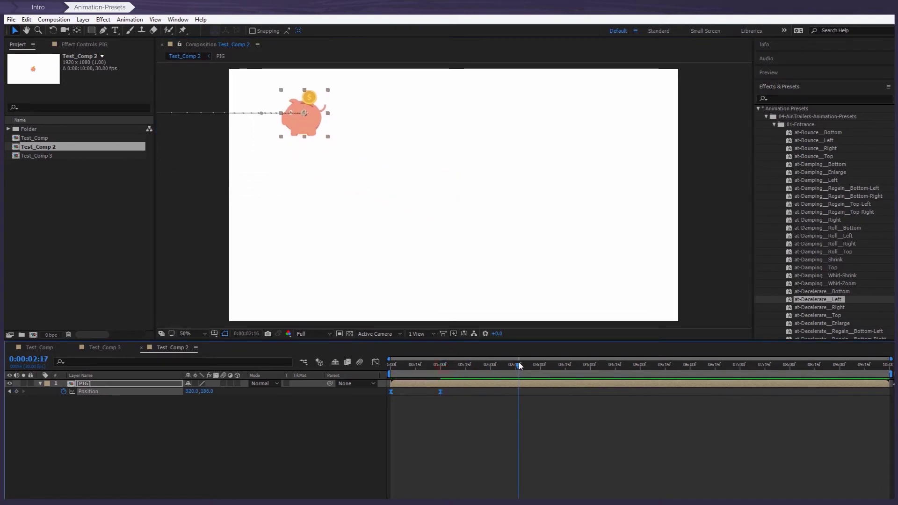
{"action": "key", "text": "space"}
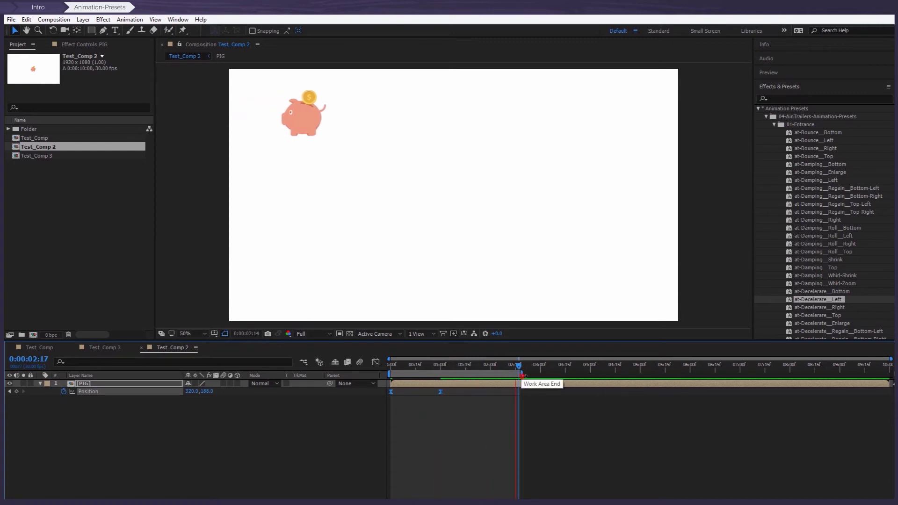
- End the work area near 1:15 and move the Position path to the frame's bottom centre, then preview
{"action": "left_click_drag", "start_coordinate": [510, 374], "coordinate": [460, 374]}
{"action": "left_click", "coordinate": [414, 368]}
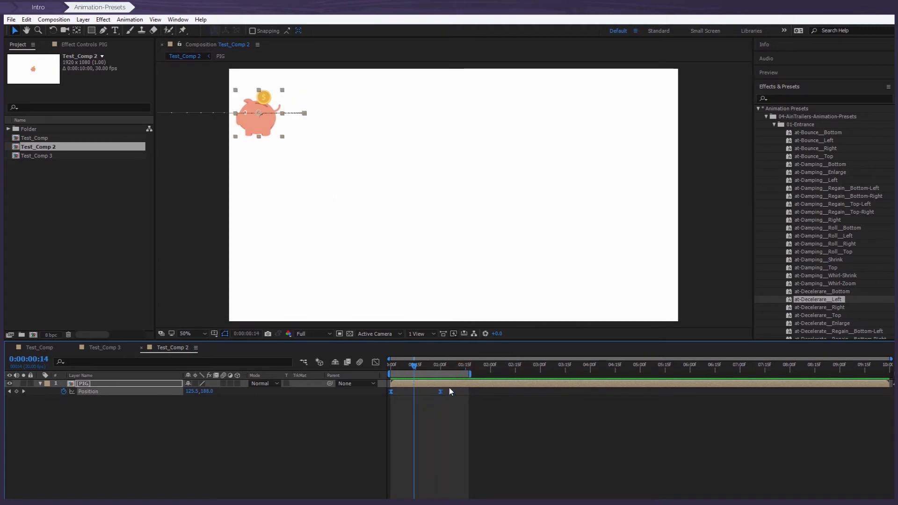
{"action": "left_click_drag", "start_coordinate": [418, 369], "coordinate": [440, 370]}
{"action": "left_click", "coordinate": [449, 415]}
{"action": "left_click_drag", "start_coordinate": [384, 399], "coordinate": [386, 373]}
{"action": "left_click_drag", "start_coordinate": [305, 123], "coordinate": [459, 297]}
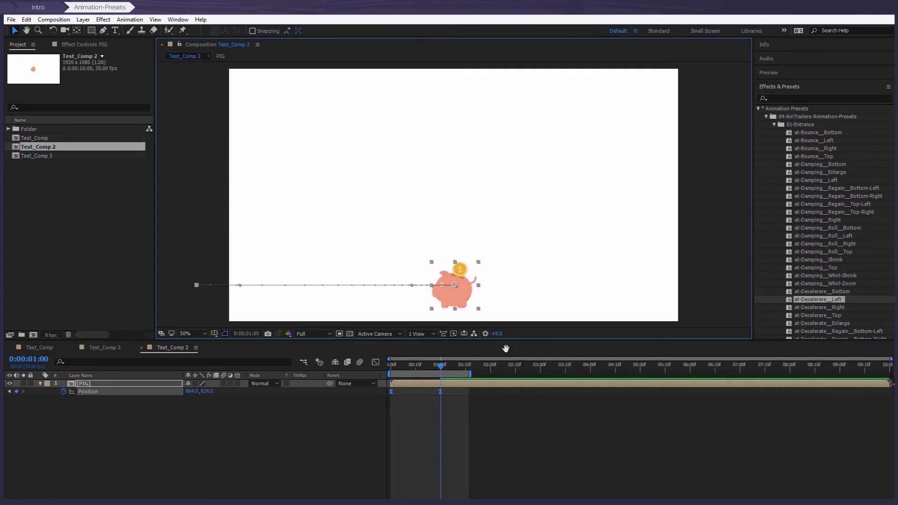
{"action": "key", "text": "space"}
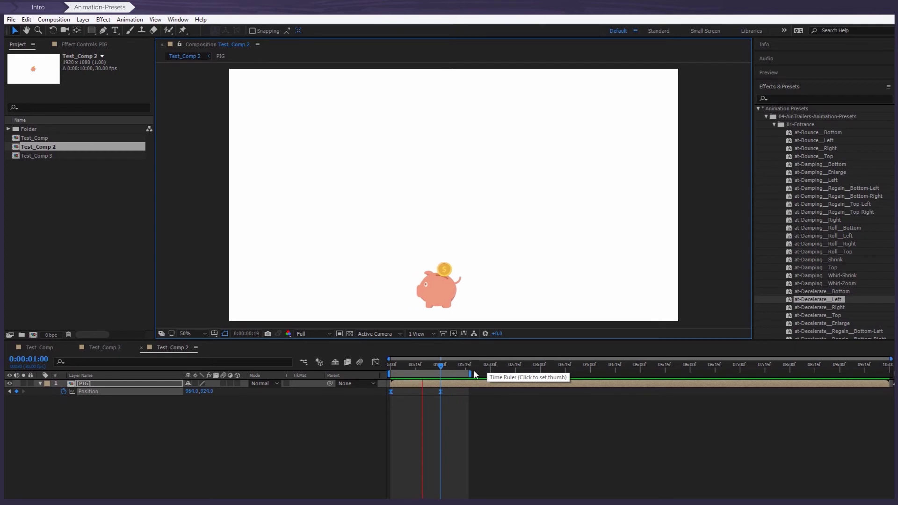
{"action": "left_click", "coordinate": [455, 369]}
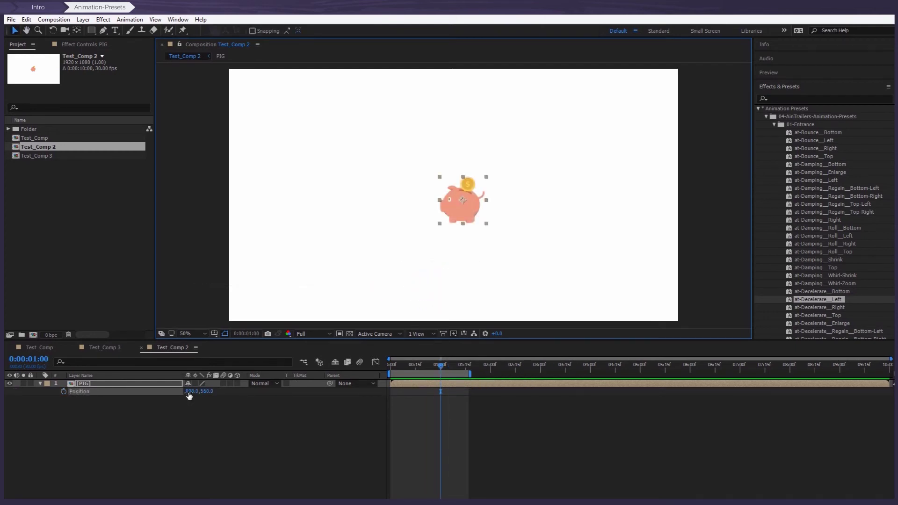
- Scale the PIG layer to 250% and apply the at-Damping__Whirl-Zoom preset to it
{"action": "left_click", "coordinate": [140, 385]}
{"action": "key", "text": "s"}
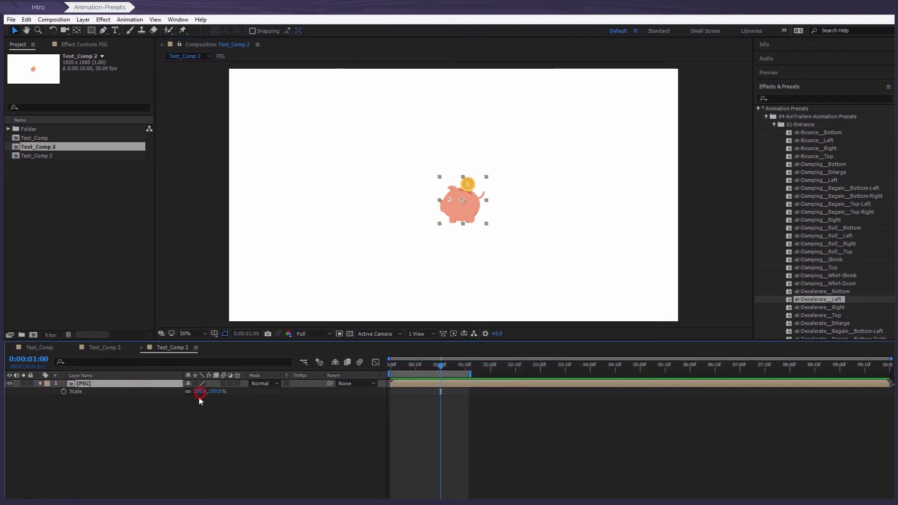
{"action": "left_click", "coordinate": [198, 392]}
{"action": "type", "text": "250"}
{"action": "key", "text": "Return"}
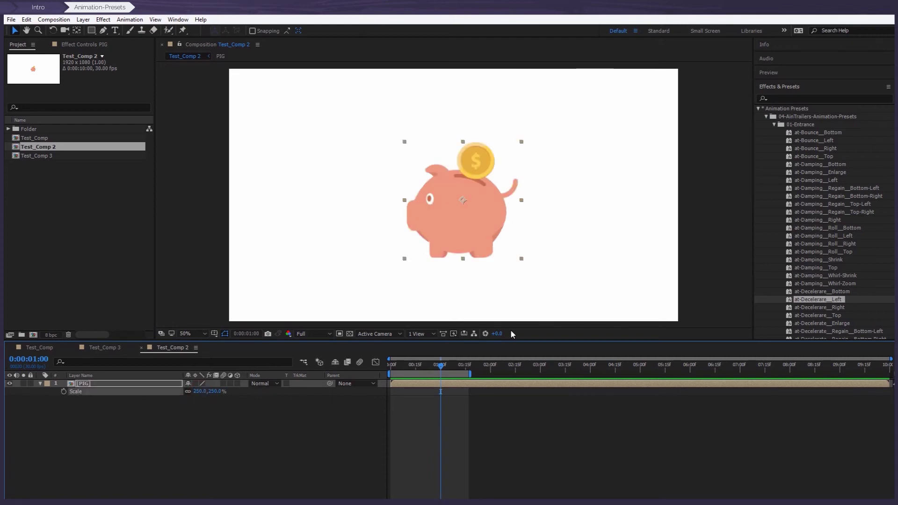
{"action": "left_click", "coordinate": [818, 279]}
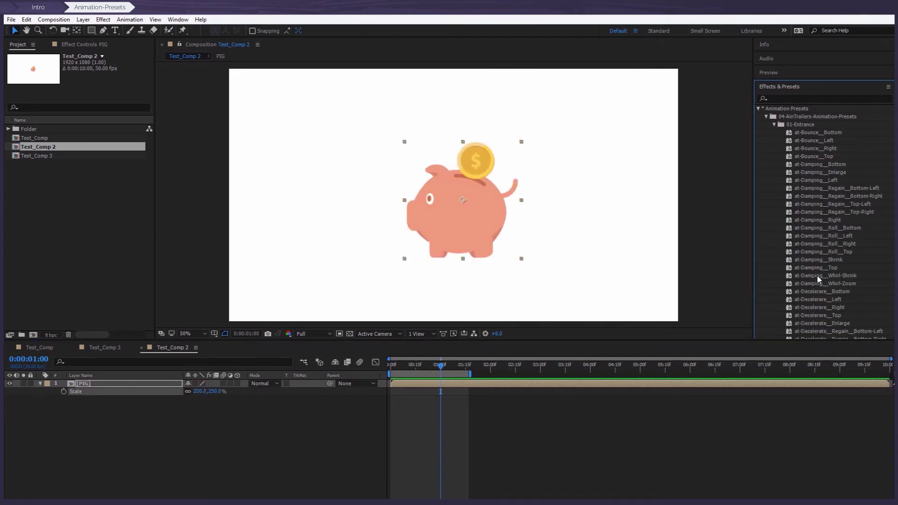
{"action": "left_click_drag", "start_coordinate": [819, 283], "coordinate": [470, 227]}
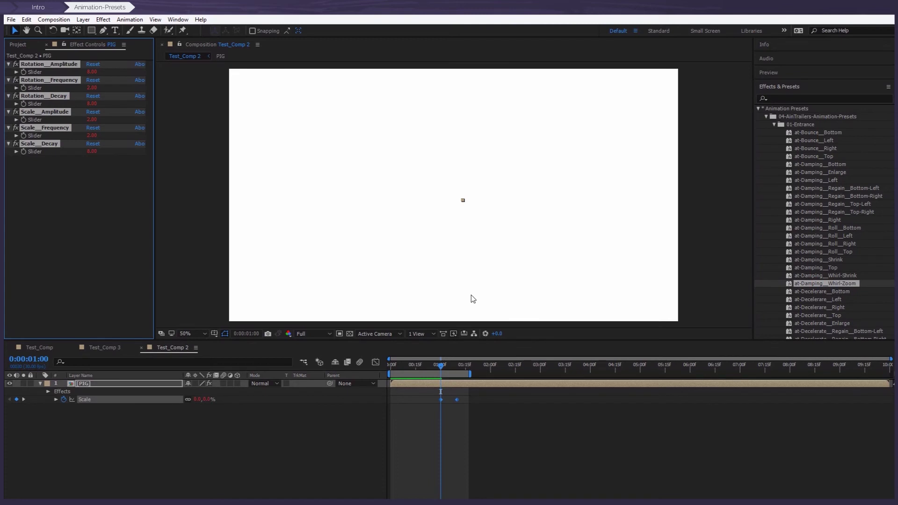
{"action": "left_click_drag", "start_coordinate": [449, 358], "coordinate": [496, 360]}
- At 1:15, re-enter 250 for the preset's keyframed Scale on the PIG layer
{"action": "key", "text": "u"}
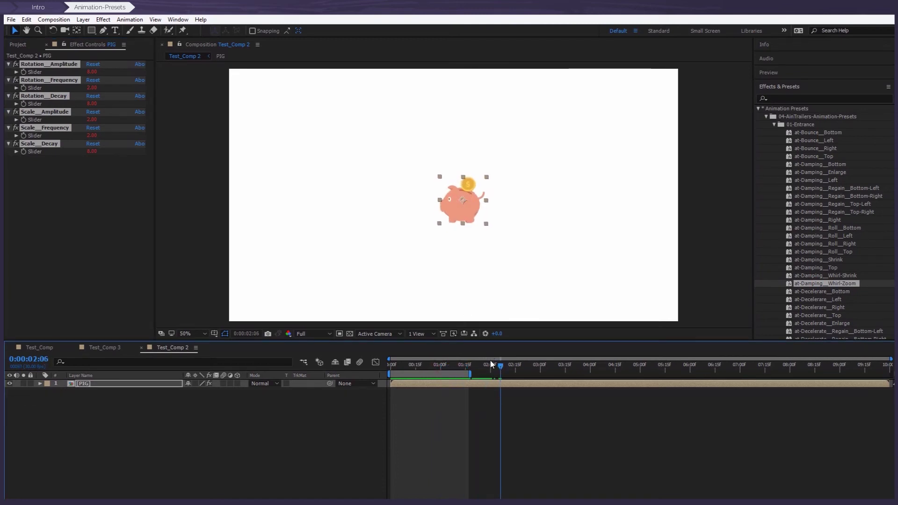
{"action": "left_click", "coordinate": [119, 383]}
{"action": "key", "text": "u"}
{"action": "left_click_drag", "start_coordinate": [505, 373], "coordinate": [457, 369]}
{"action": "left_click", "coordinate": [84, 392]}
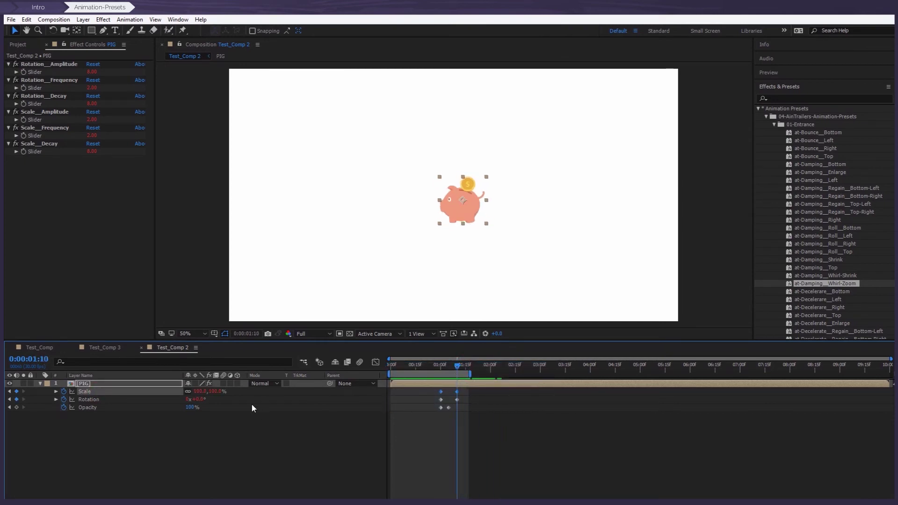
{"action": "left_click", "coordinate": [198, 391]}
{"action": "type", "text": "250"}
{"action": "key", "text": "Return"}
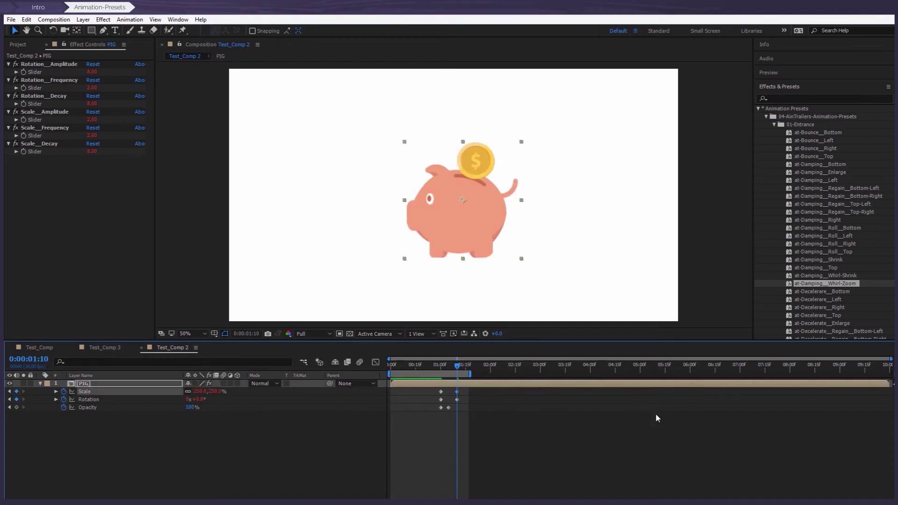
- Preview the whirl-zoom entrance and start the work area at 00:15f
{"action": "left_click", "coordinate": [535, 451]}
{"action": "left_click_drag", "start_coordinate": [458, 365], "coordinate": [495, 374]}
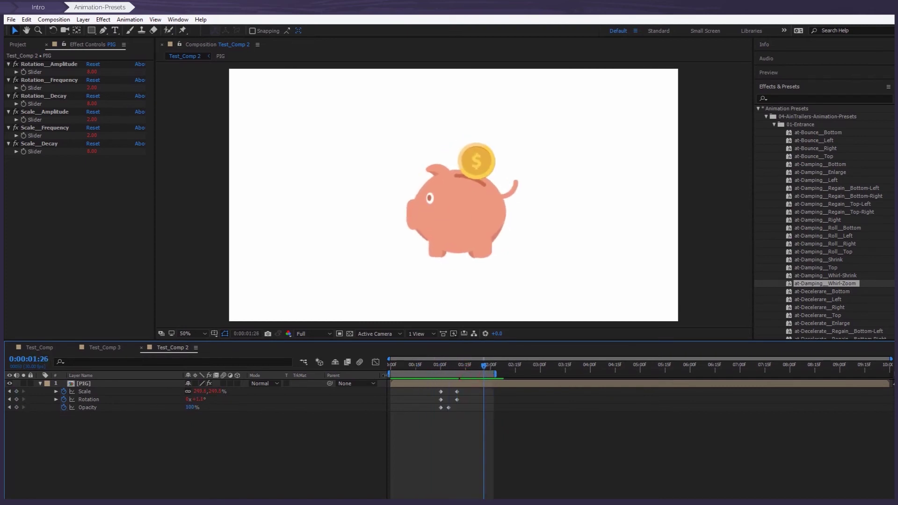
{"action": "left_click_drag", "start_coordinate": [389, 374], "coordinate": [413, 374]}
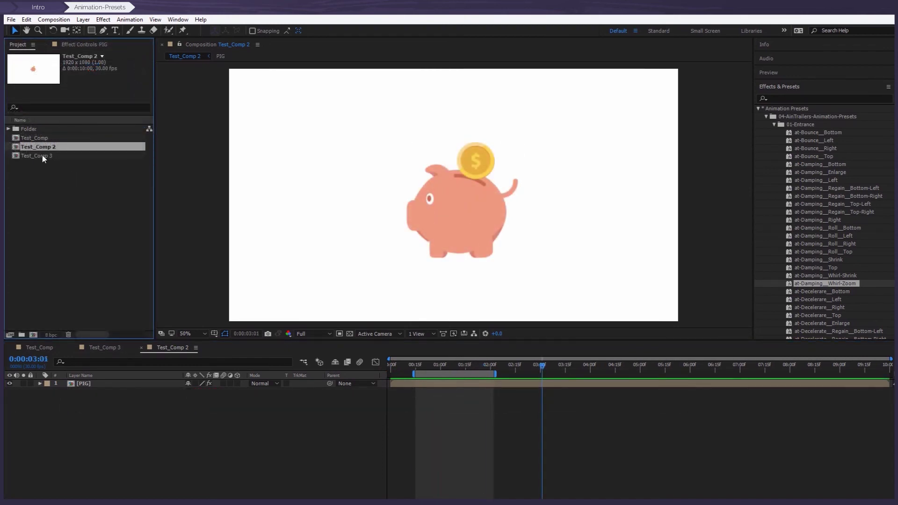
- Open Test_Comp 3 and scrub twice to watch the dark gray square whirl in
{"action": "double_click", "coordinate": [43, 157]}
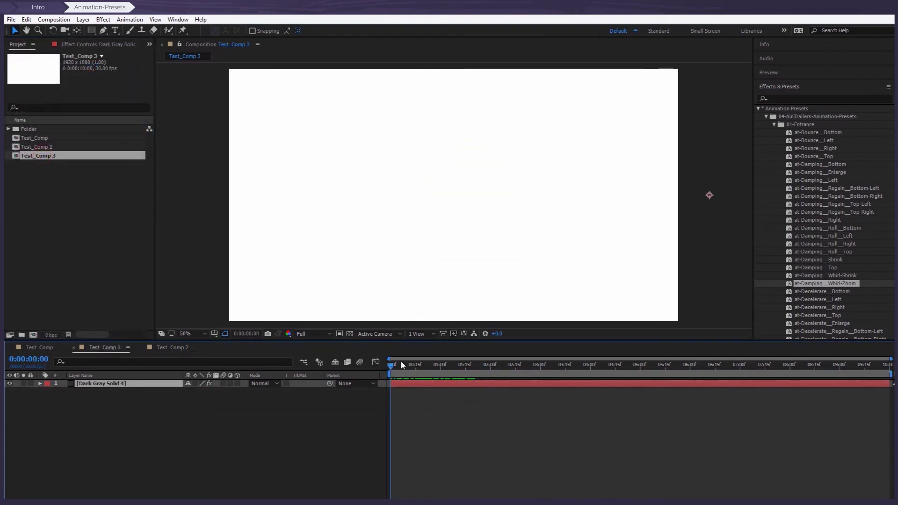
{"action": "left_click_drag", "start_coordinate": [401, 365], "coordinate": [483, 365]}
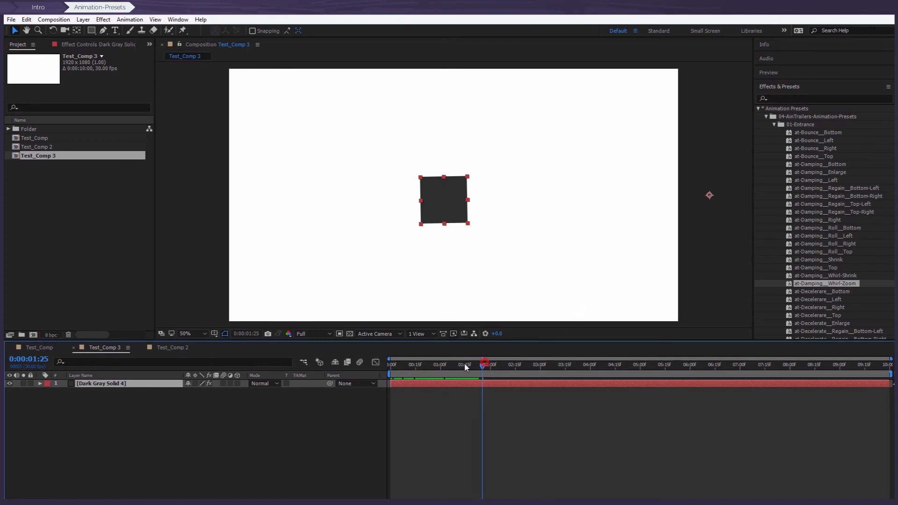
{"action": "left_click_drag", "start_coordinate": [465, 366], "coordinate": [499, 362]}
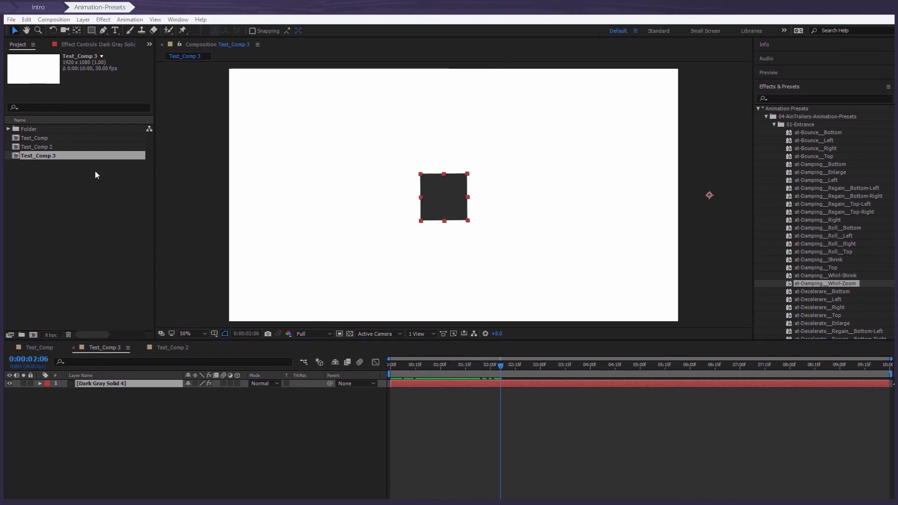
- In Test_Comp 2, drop at-Whirl__Top-Right onto the 100%-scale pig and scrub to preview
{"action": "double_click", "coordinate": [58, 148]}
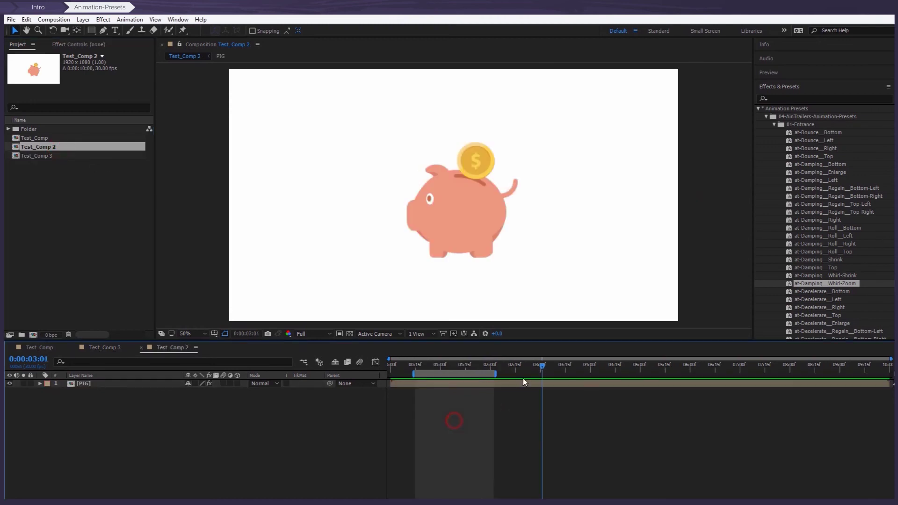
{"action": "left_click_drag", "start_coordinate": [522, 381], "coordinate": [520, 383]}
{"action": "left_click", "coordinate": [440, 365]}
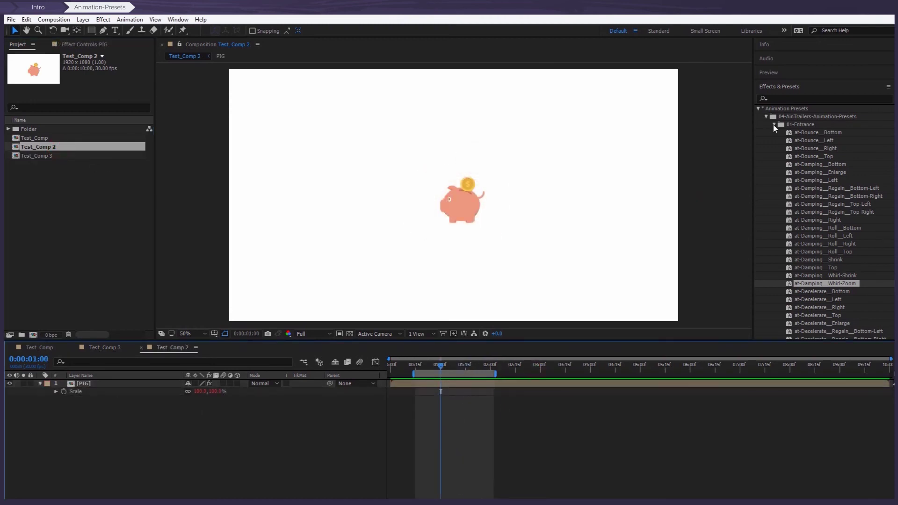
{"action": "scroll", "coordinate": [802, 211], "scroll_direction": "down", "scroll_amount": 15}
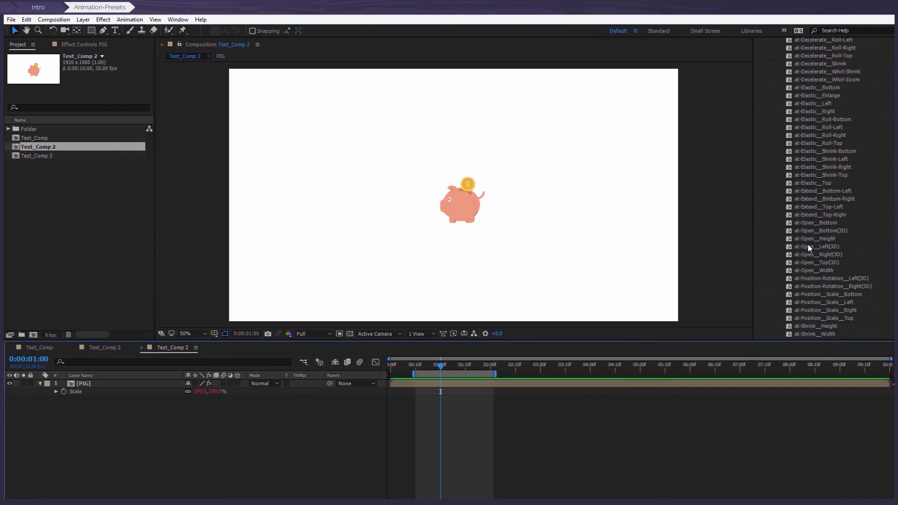
{"action": "left_click_drag", "start_coordinate": [813, 247], "coordinate": [474, 204]}
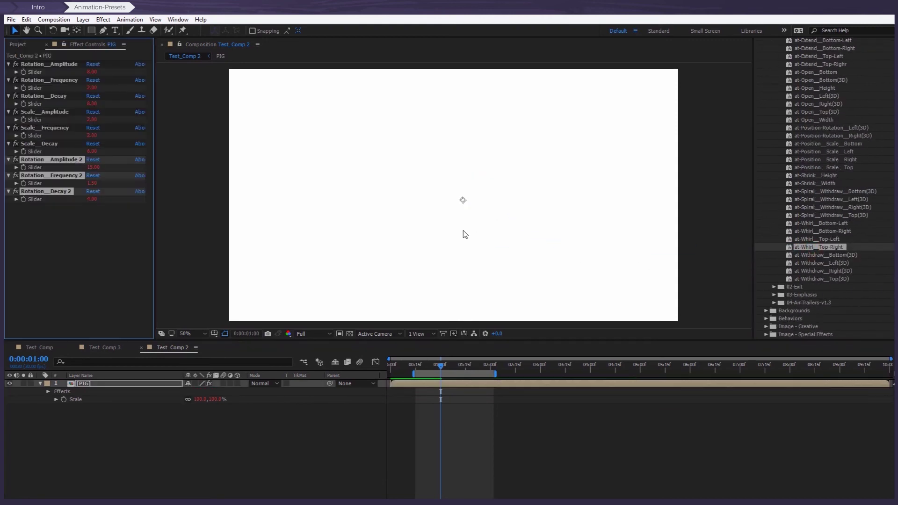
{"action": "left_click", "coordinate": [106, 347]}
{"action": "left_click", "coordinate": [169, 347]}
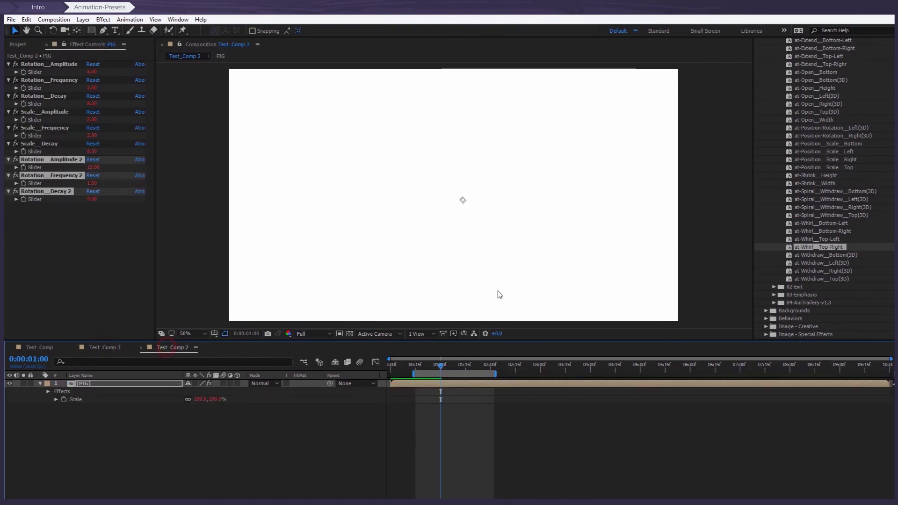
{"action": "left_click_drag", "start_coordinate": [464, 202], "coordinate": [664, 202]}
{"action": "mouse_move", "coordinate": [496, 365]}
{"action": "left_mouse_down"}
{"action": "mouse_move", "coordinate": [470, 364]}
{"action": "mouse_move", "coordinate": [517, 365]}
{"action": "mouse_move", "coordinate": [410, 364]}
{"action": "mouse_move", "coordinate": [505, 365]}
{"action": "left_mouse_up"}
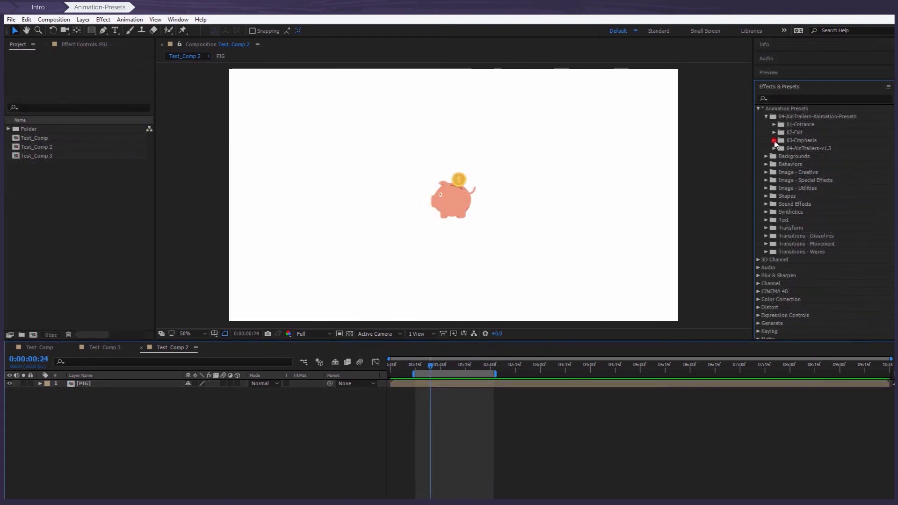
- Turn on 3D for PIG, apply the at-Flip__Top-X(3D) emphasis preset, and preview the flip
{"action": "left_click", "coordinate": [773, 140]}
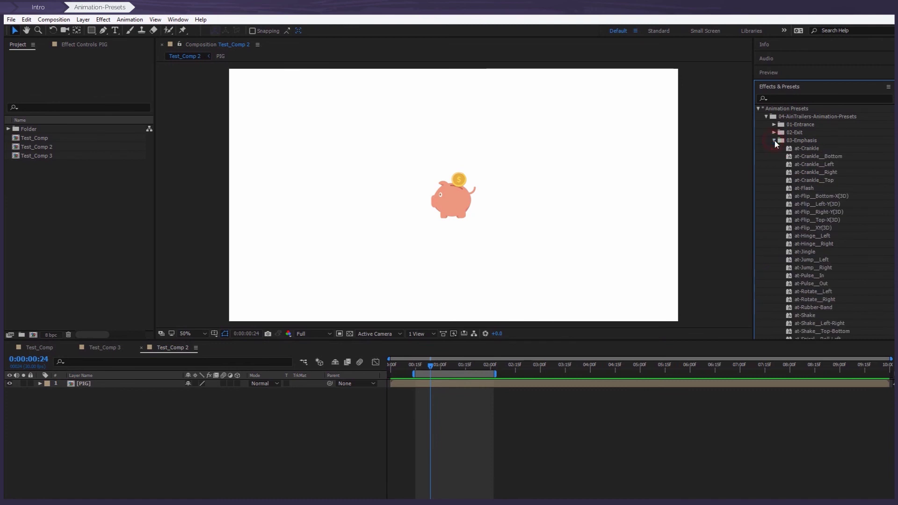
{"action": "scroll", "coordinate": [806, 220], "scroll_direction": "down", "scroll_amount": 4}
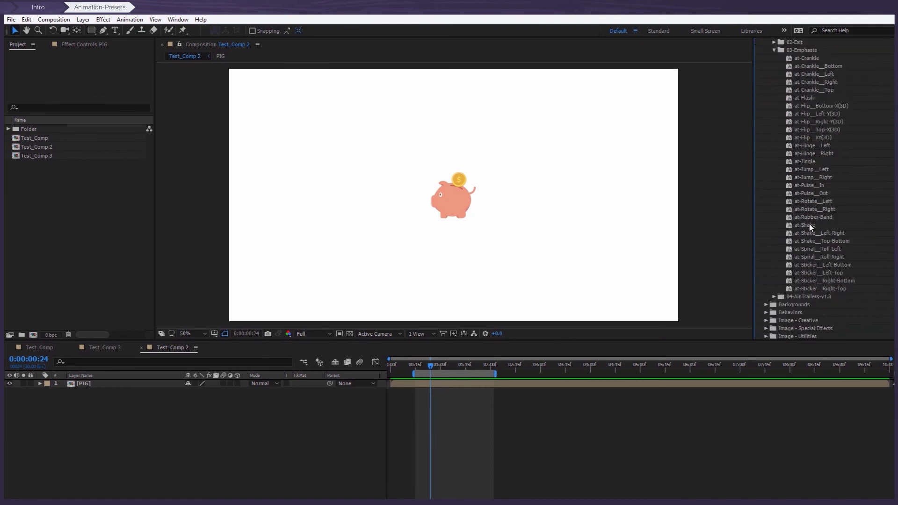
{"action": "left_click", "coordinate": [816, 131]}
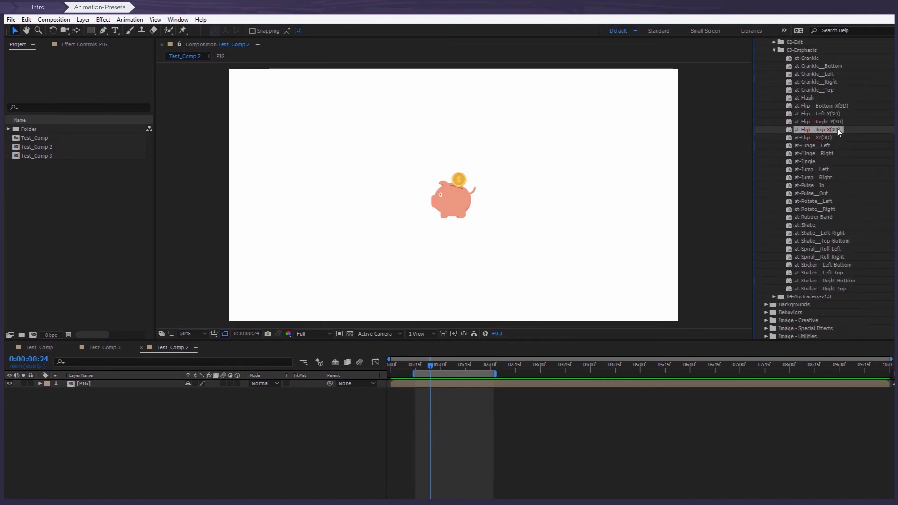
{"action": "left_click", "coordinate": [83, 386]}
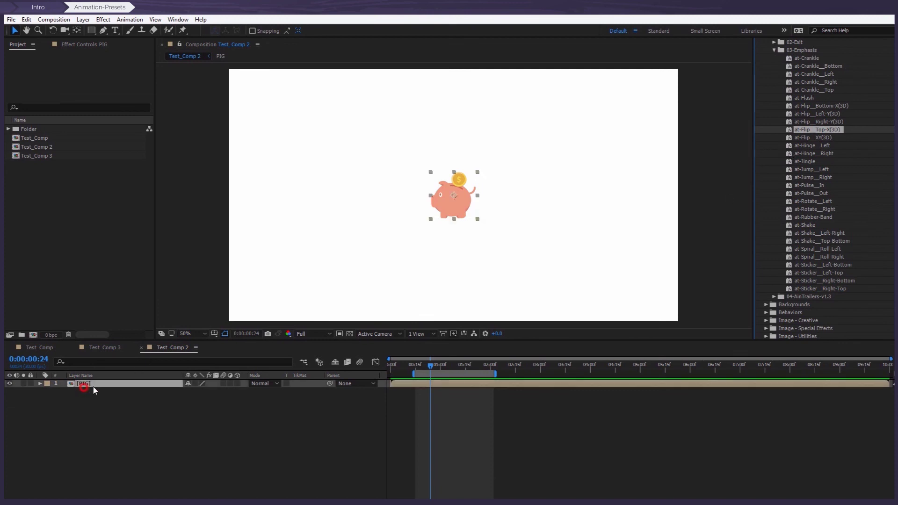
{"action": "left_click", "coordinate": [237, 383]}
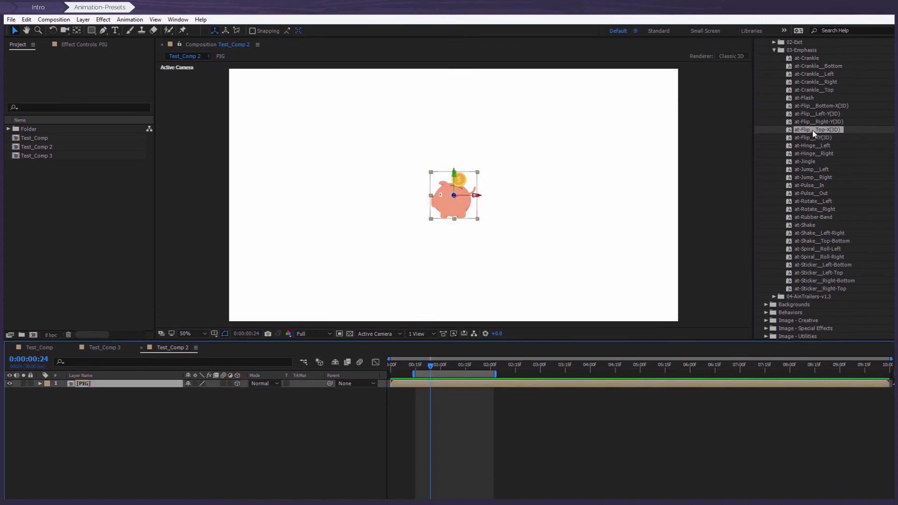
{"action": "left_click_drag", "start_coordinate": [812, 130], "coordinate": [449, 234]}
{"action": "left_click", "coordinate": [432, 366]}
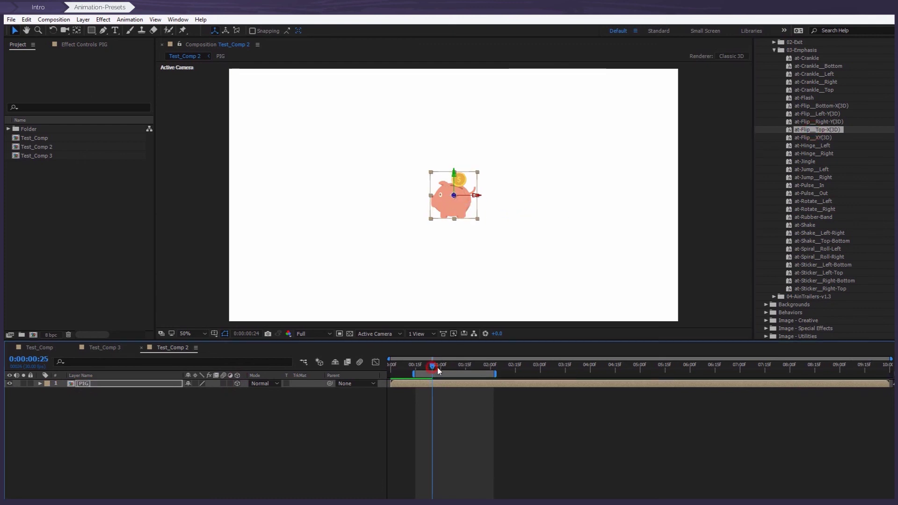
{"action": "left_click_drag", "start_coordinate": [438, 370], "coordinate": [504, 366]}
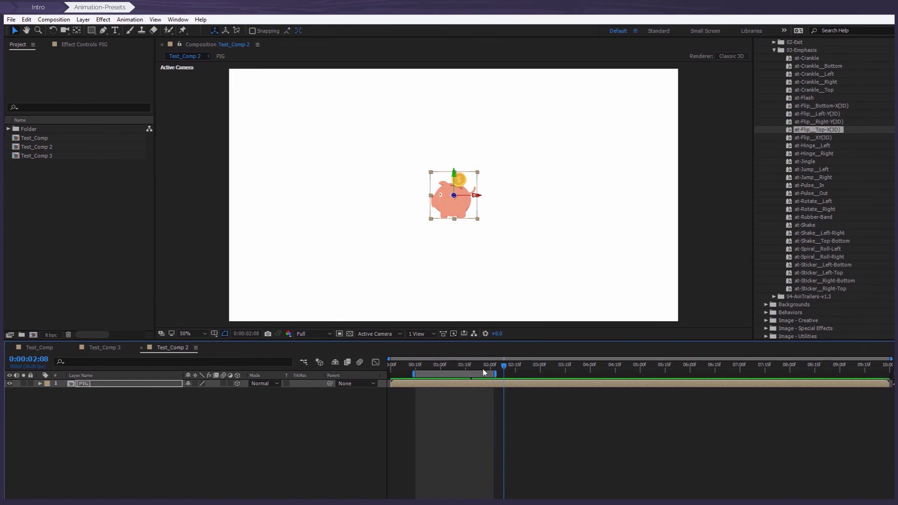